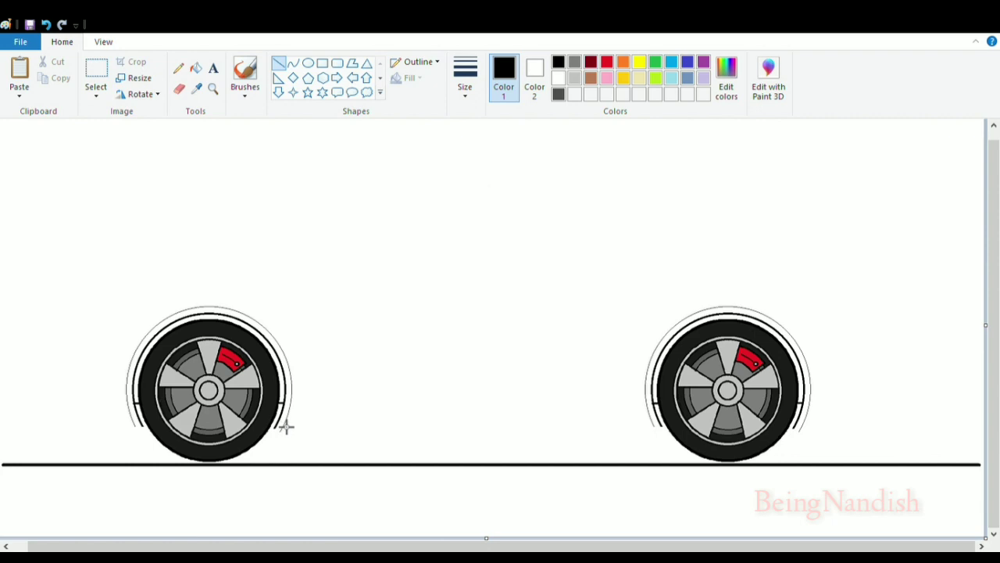
Step: Draw a straight black sill line between the two wheels and erase the wheel arch ends that extend below it
drag(341, 423, 651, 417)
click(104, 42)
click(18, 75)
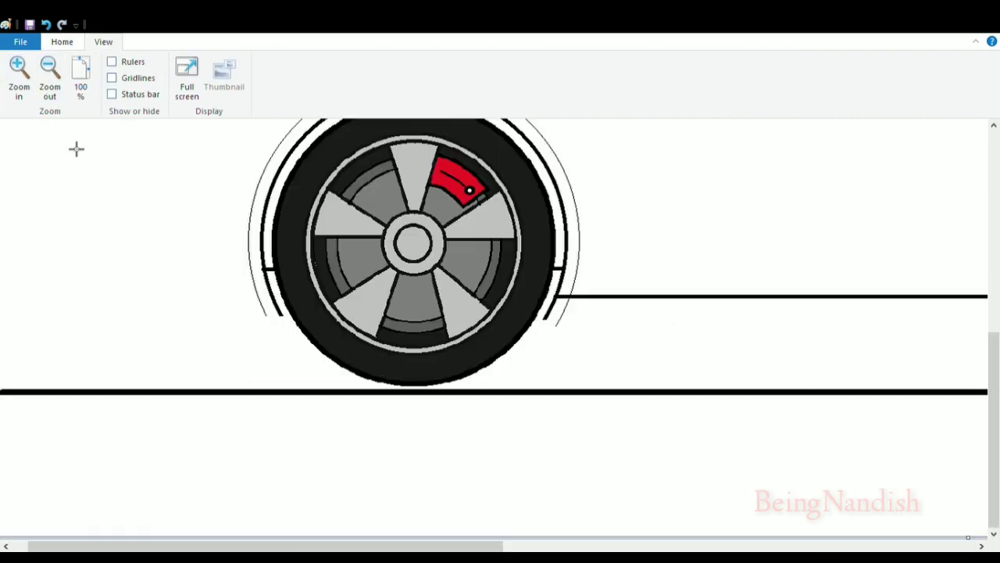
click(62, 41)
scroll(559, 308, right, 10)
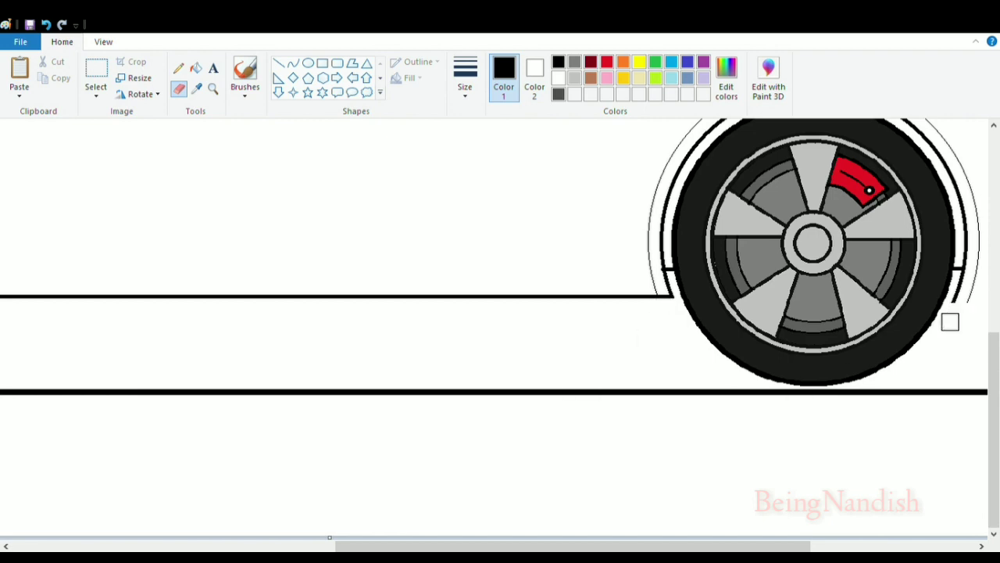
drag(405, 544, 121, 544)
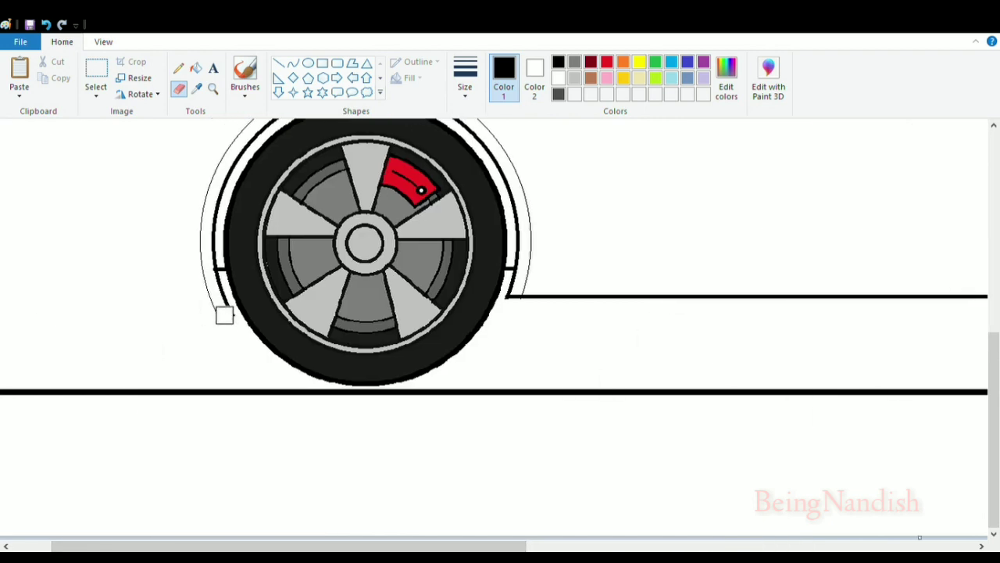
click(103, 41)
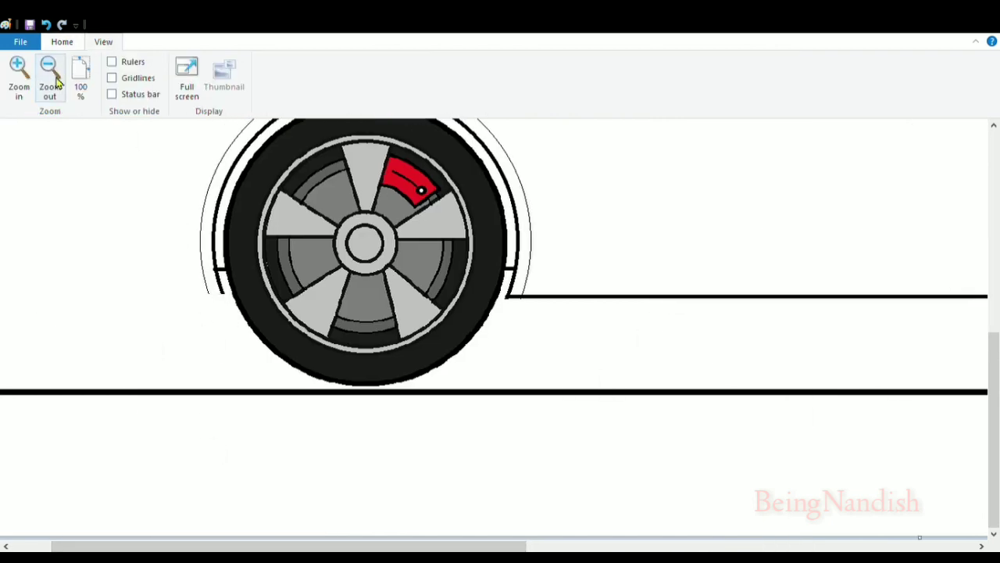
click(48, 68)
Step: Draw a gently rising hood curve above the front wheel with the Curve tool and shorten its rear end
click(62, 41)
click(293, 63)
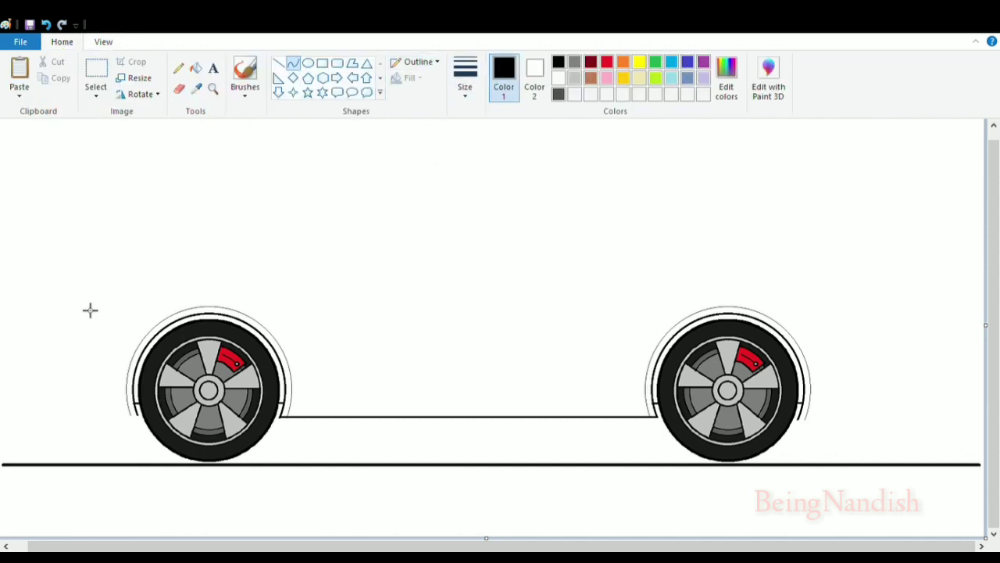
mouse_move(85, 301)
mouse_down()
mouse_move(359, 255)
mouse_move(359, 239)
mouse_up()
mouse_move(161, 268)
mouse_down()
mouse_move(225, 252)
mouse_move(219, 261)
mouse_up()
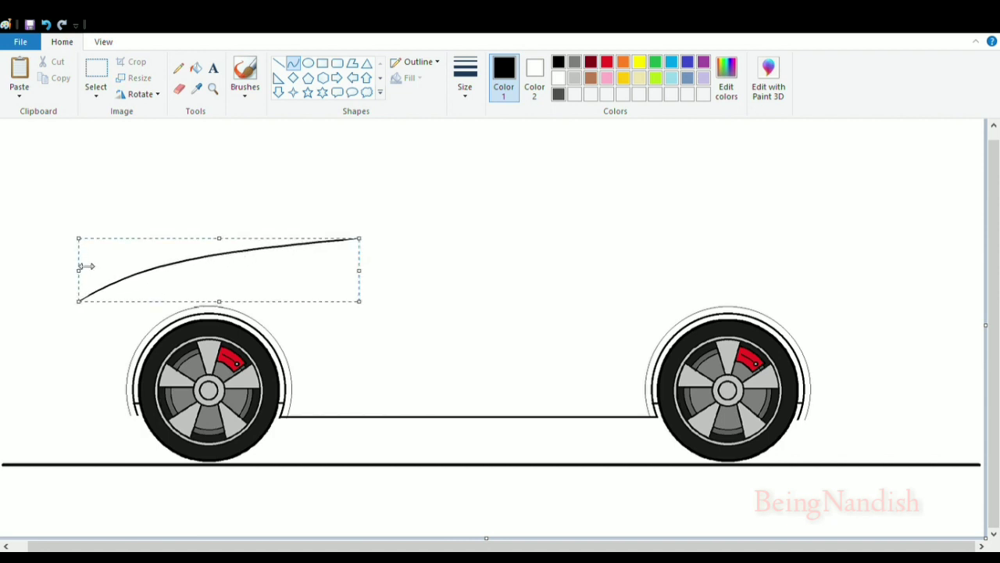
drag(218, 301, 225, 297)
drag(359, 268, 334, 268)
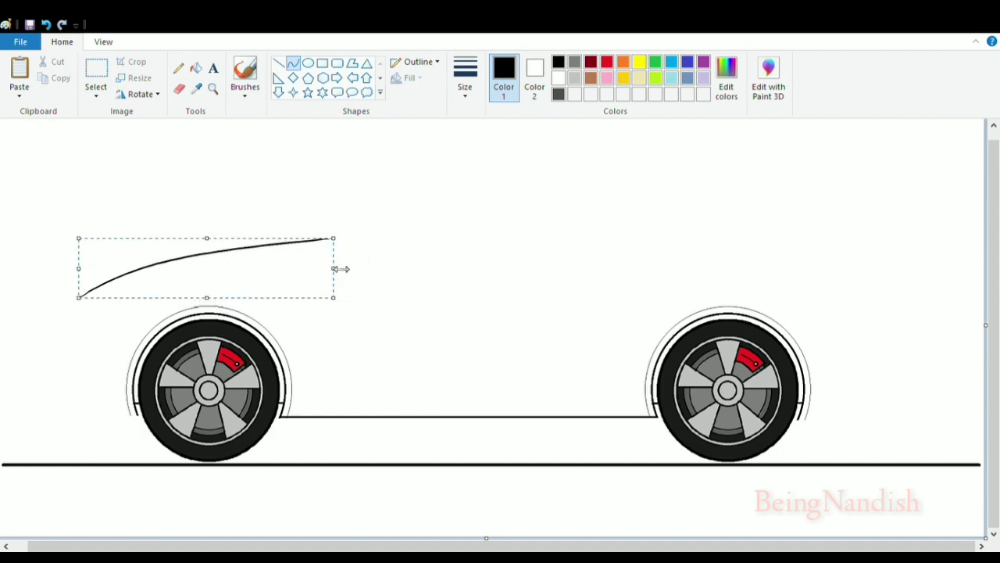
Step: Draw a near-vertical curve for the car's nose and a lower bumper curve from it to the front wheel arch
drag(95, 275, 69, 408)
click(95, 283)
mouse_move(74, 352)
mouse_down()
mouse_move(83, 308)
mouse_move(70, 330)
mouse_move(75, 349)
mouse_up()
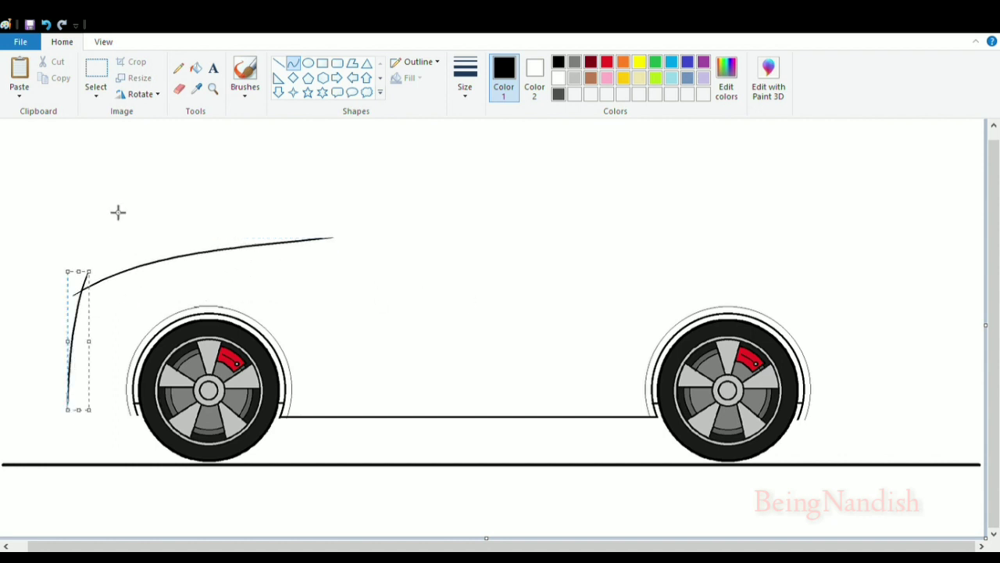
click(118, 213)
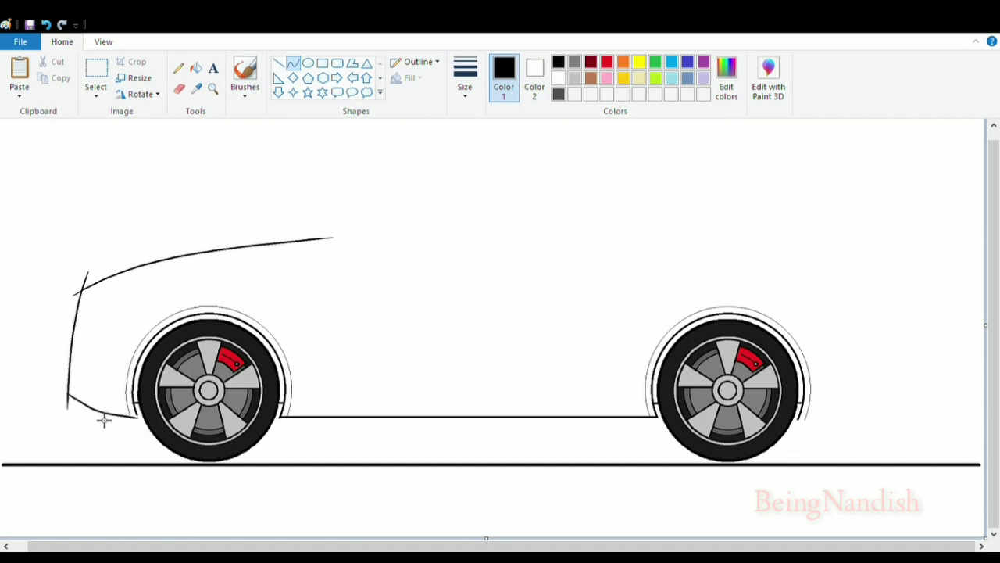
mouse_move(64, 375)
mouse_down()
mouse_move(142, 418)
mouse_move(71, 414)
mouse_up()
Step: Trim the hood curve's rear end and draw an S-shaped windshield curve rising from it into a flat roof start
click(179, 89)
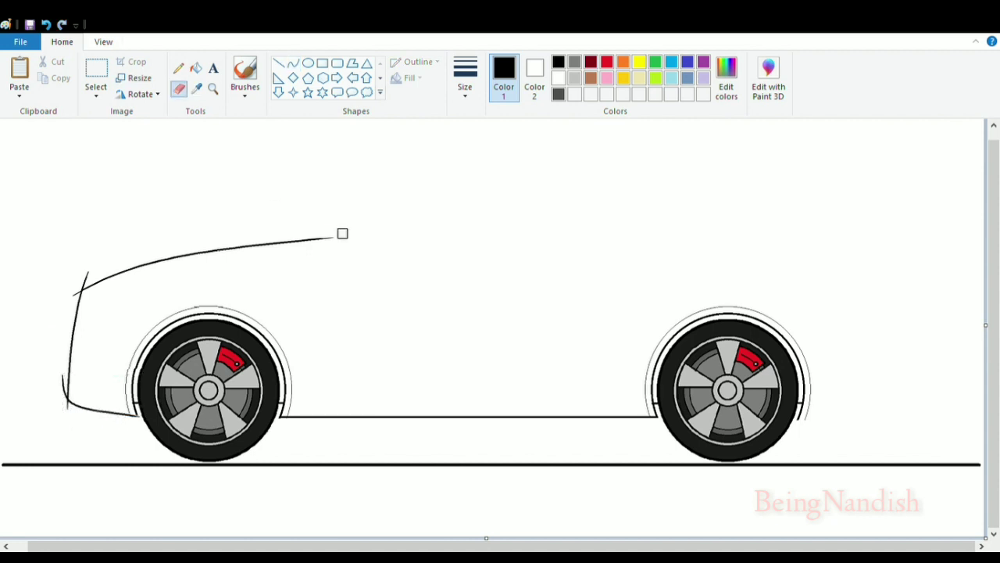
scroll(305, 240, up, 1)
click(293, 62)
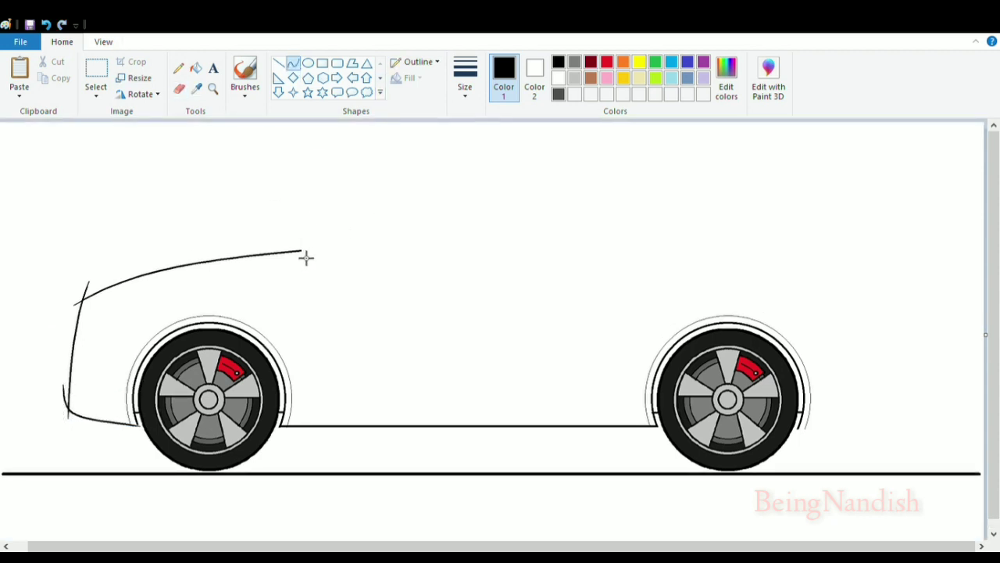
mouse_move(301, 251)
mouse_down()
mouse_move(504, 174)
mouse_move(554, 179)
mouse_up()
drag(462, 181, 450, 179)
click(344, 228)
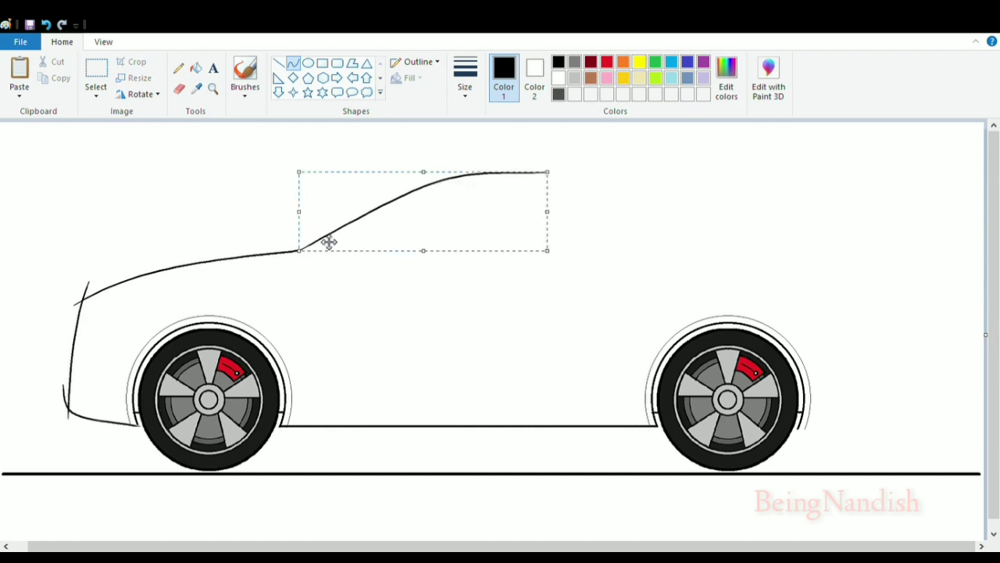
drag(306, 214, 296, 260)
Step: Draw a long roof curve continuing from the windshield and sloping down behind the rear wheel, resizing it to join smoothly
drag(556, 209, 867, 258)
click(625, 181)
drag(805, 241, 779, 182)
drag(529, 216, 511, 215)
drag(872, 215, 863, 216)
drag(684, 262, 703, 257)
drag(865, 215, 874, 215)
drag(872, 256, 881, 271)
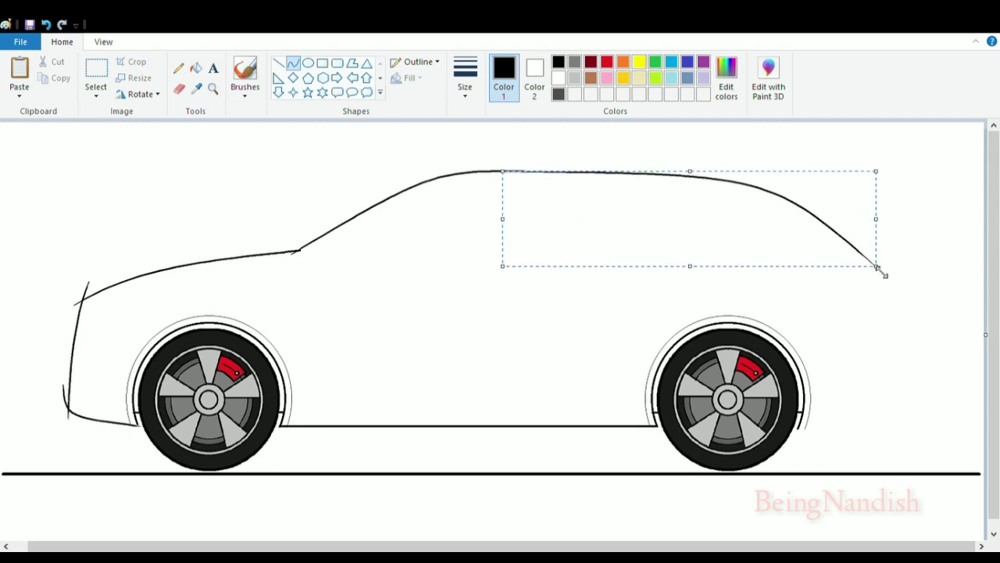
drag(695, 275, 698, 279)
drag(883, 227, 886, 226)
click(632, 317)
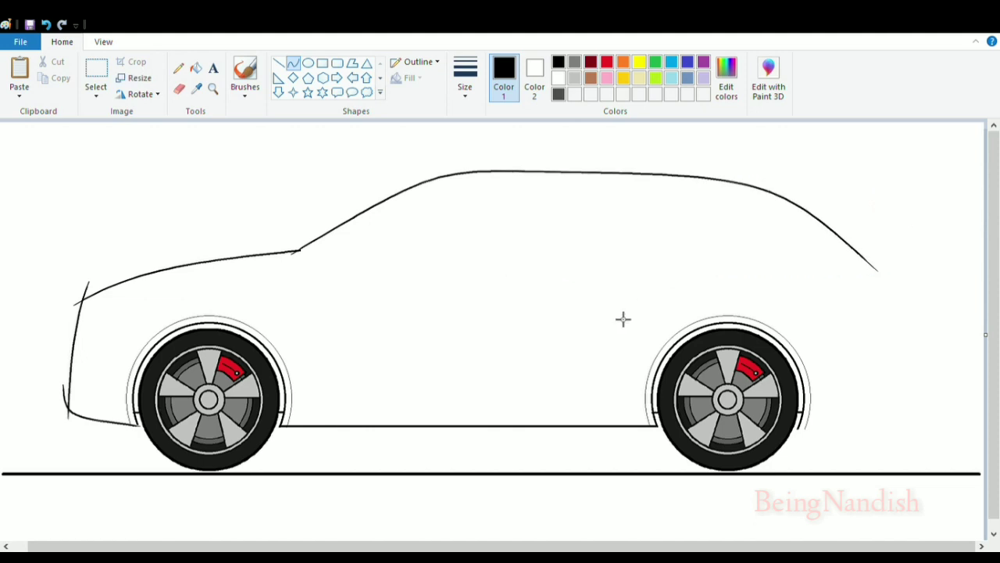
Step: Draw the car's rear end with a curve down from the roofline and a bumper curve ending at the rear wheel arch
click(105, 43)
click(19, 78)
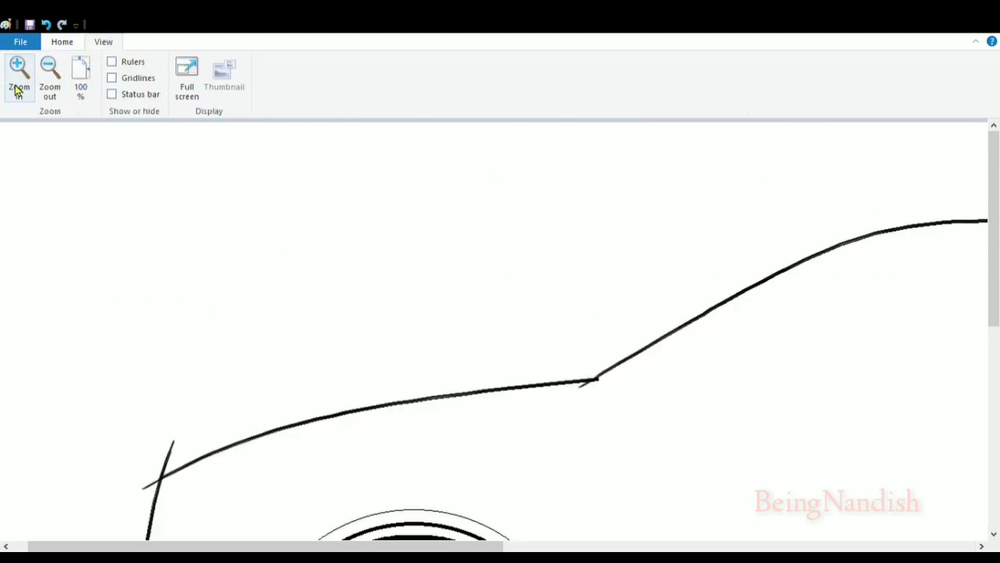
click(49, 78)
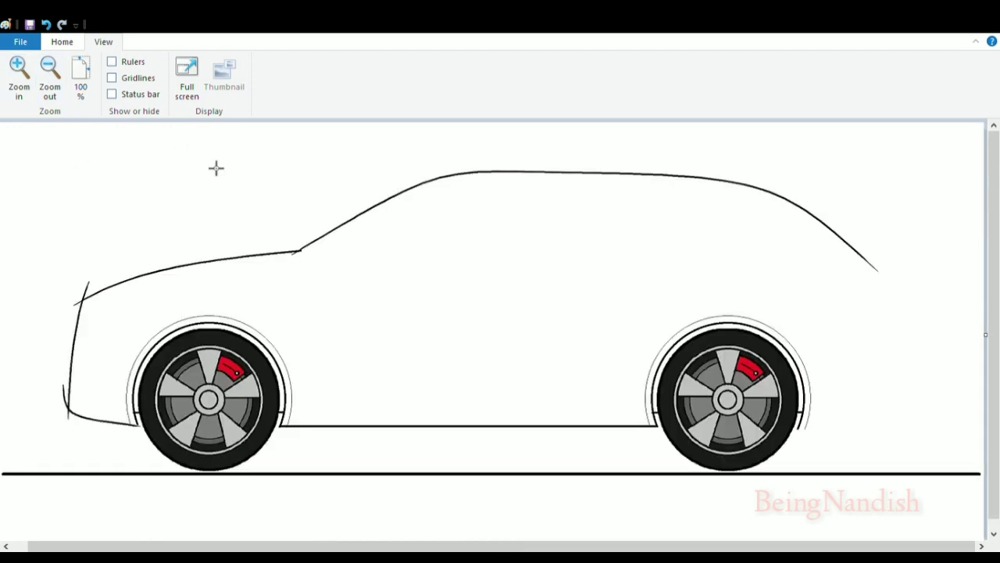
mouse_move(866, 261)
mouse_down()
mouse_move(893, 354)
mouse_move(878, 271)
mouse_move(891, 271)
mouse_up()
mouse_move(822, 427)
mouse_down()
mouse_move(904, 364)
mouse_move(897, 339)
mouse_up()
mouse_move(897, 341)
mouse_down()
mouse_move(895, 422)
mouse_move(897, 343)
mouse_up()
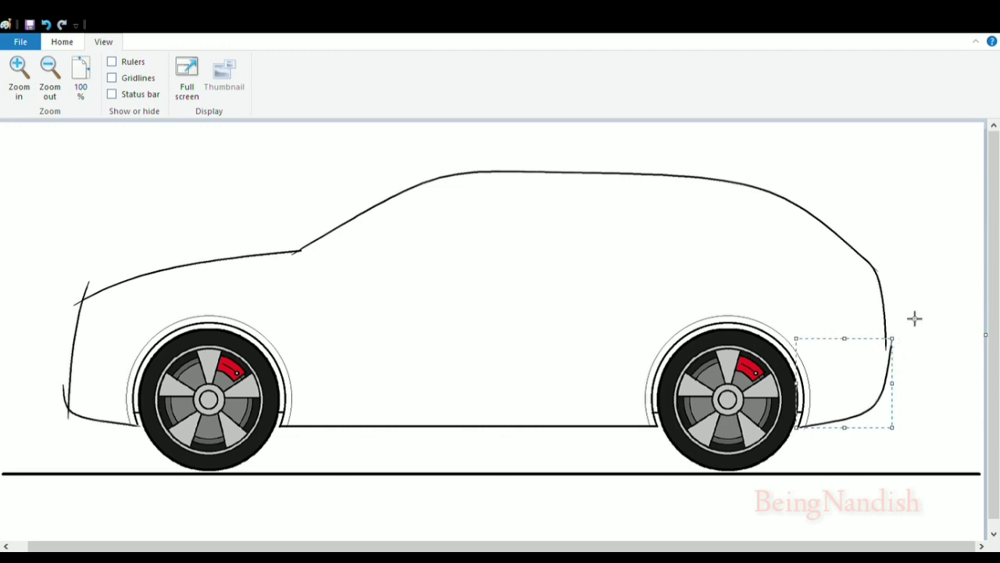
click(920, 290)
Step: Outline an almond-shaped headlight below the hood with a short front edge, an arched upper curve and a lower curve
click(18, 82)
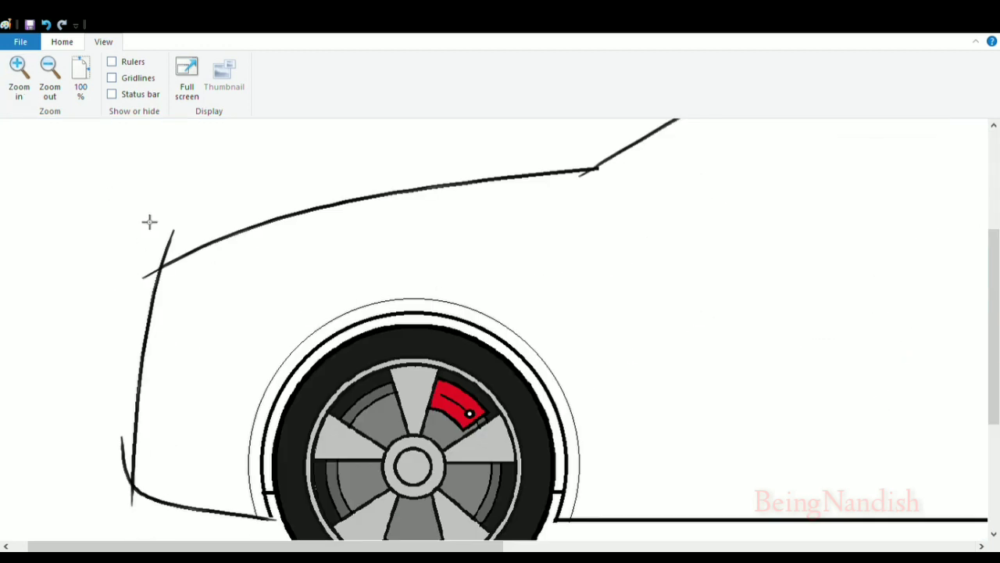
drag(161, 305, 189, 273)
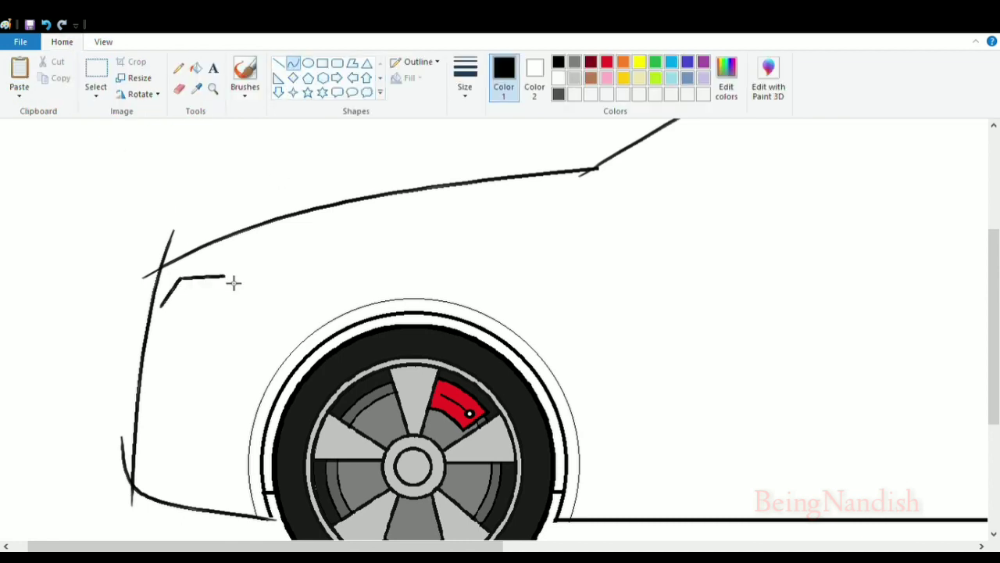
drag(233, 283, 261, 259)
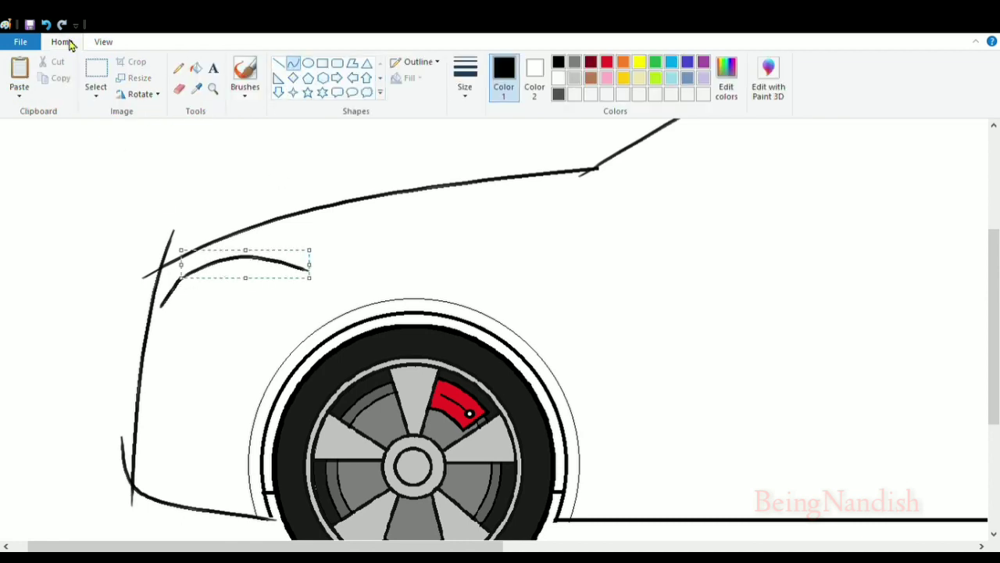
click(47, 25)
mouse_move(181, 278)
mouse_down()
mouse_move(273, 273)
mouse_move(314, 283)
mouse_up()
mouse_move(268, 271)
mouse_down()
mouse_move(261, 255)
mouse_move(226, 272)
mouse_move(247, 258)
mouse_up()
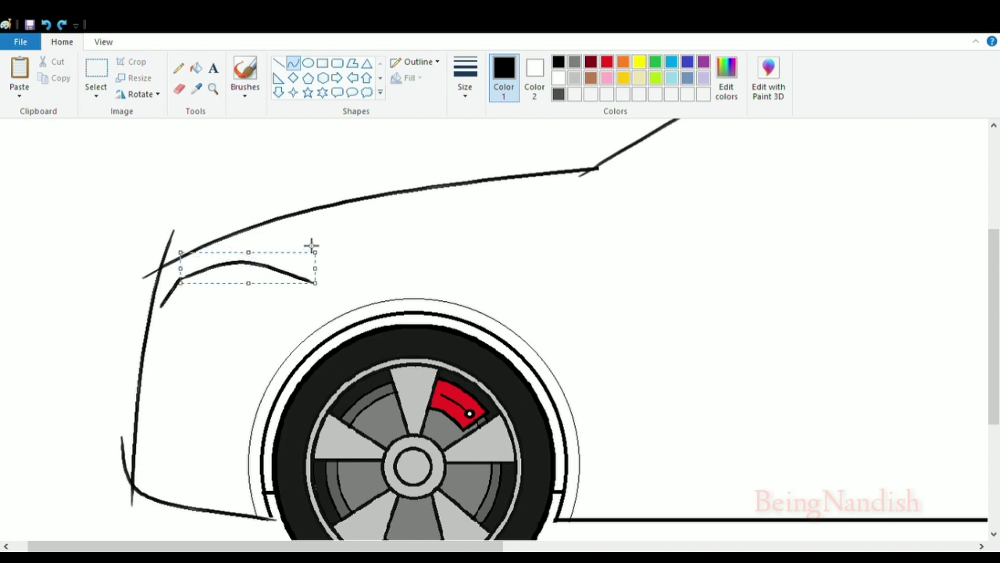
drag(315, 253, 315, 245)
drag(180, 283, 177, 285)
drag(315, 266, 318, 267)
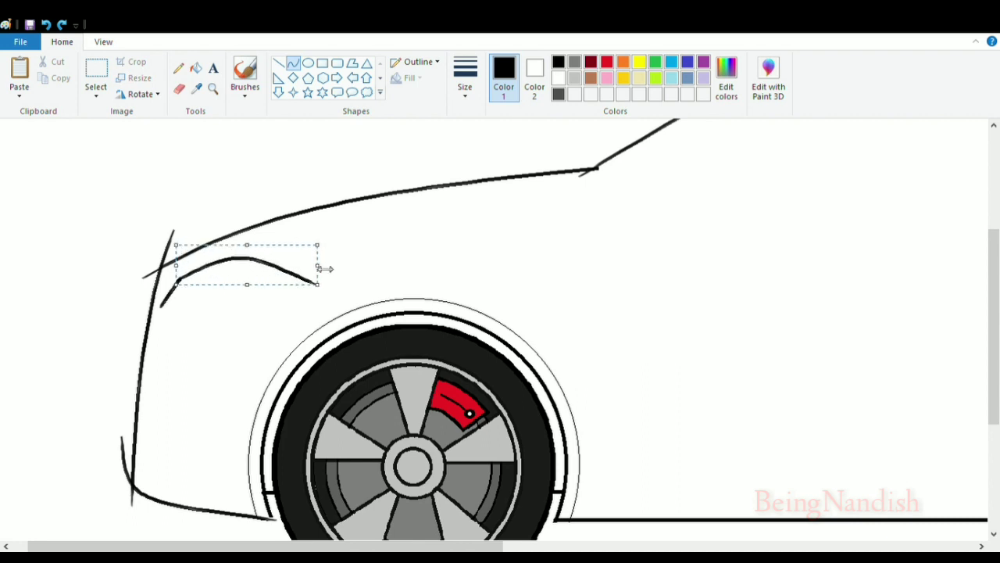
click(357, 275)
mouse_move(166, 316)
mouse_down()
mouse_move(349, 268)
mouse_move(297, 308)
mouse_move(255, 310)
mouse_move(284, 315)
mouse_move(273, 297)
mouse_move(292, 287)
mouse_move(161, 307)
mouse_up()
click(430, 230)
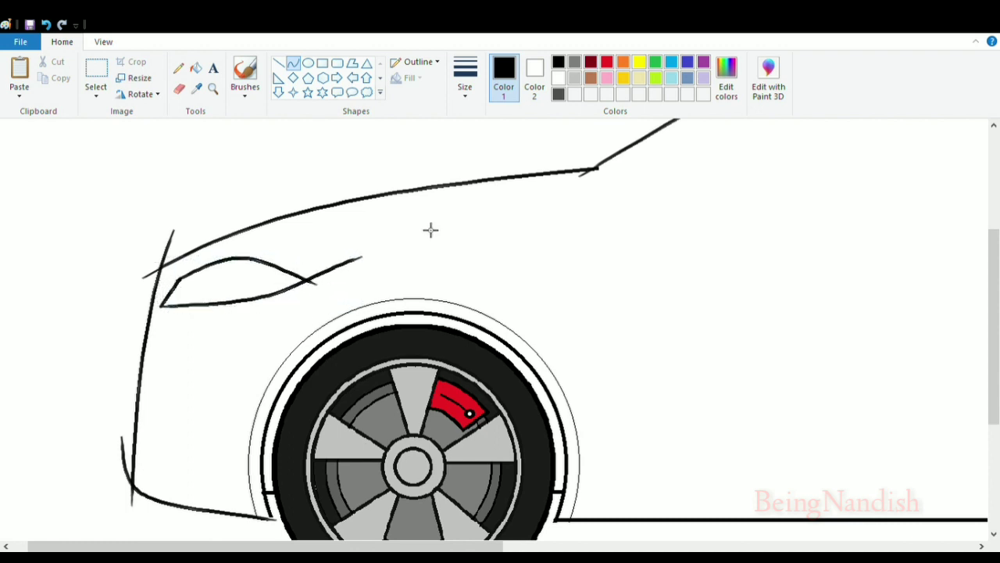
Step: Erase the overhanging line ends at the headlight's rear tip, the hood's front corner and the lower bumper corner
click(178, 89)
drag(172, 203, 171, 225)
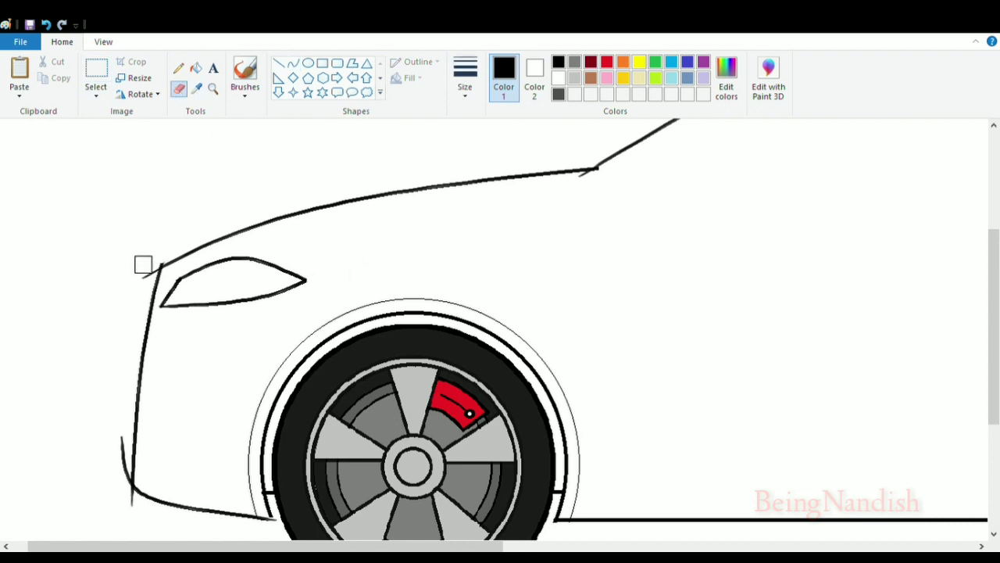
scroll(136, 274, down, 3)
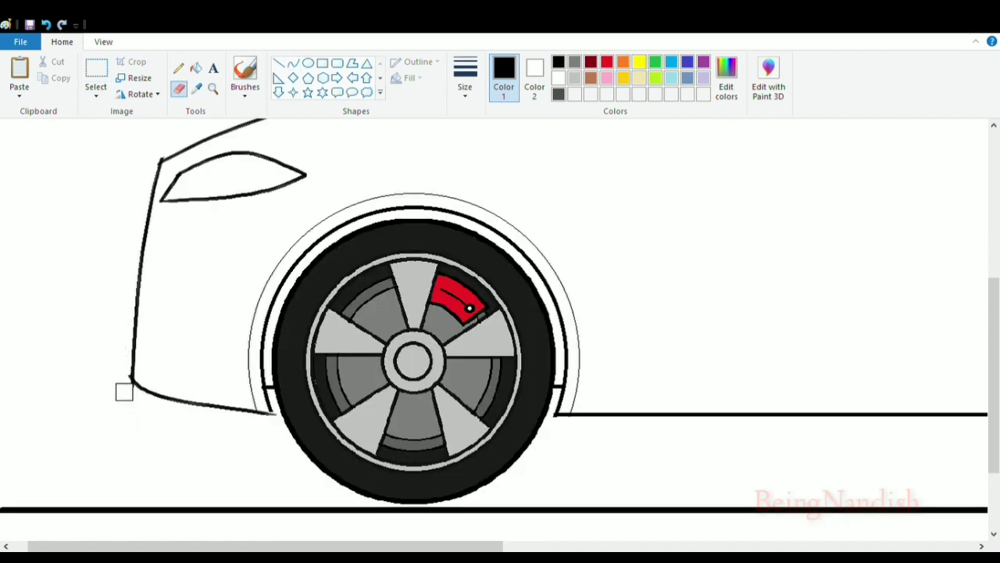
scroll(125, 392, up, 3)
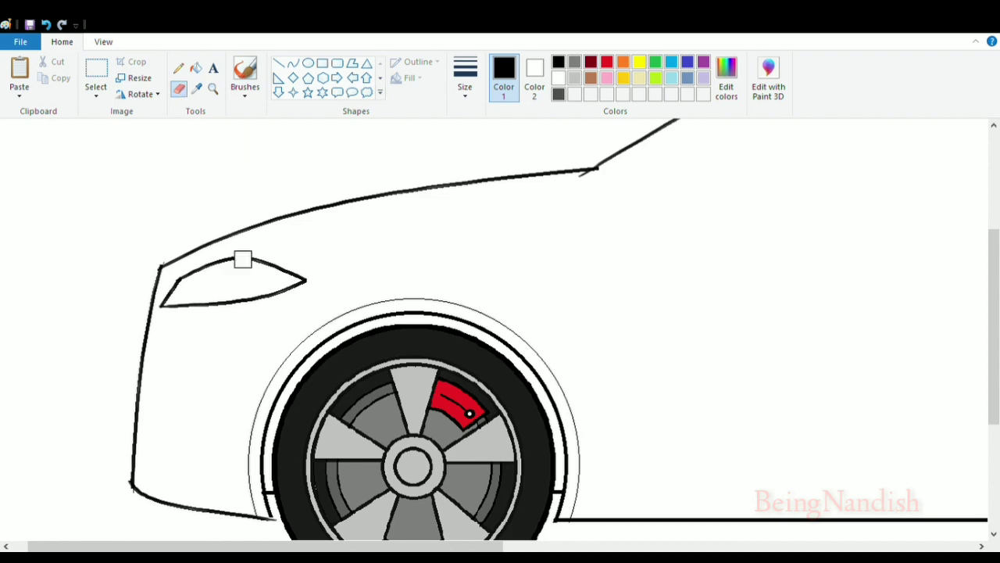
Step: Erase the stray end below the windshield base and draw a second curve just inside the windshield line up to the roof
click(103, 43)
click(48, 86)
click(19, 83)
scroll(102, 164, up, 1)
drag(189, 546, 419, 546)
scroll(419, 380, up, 1)
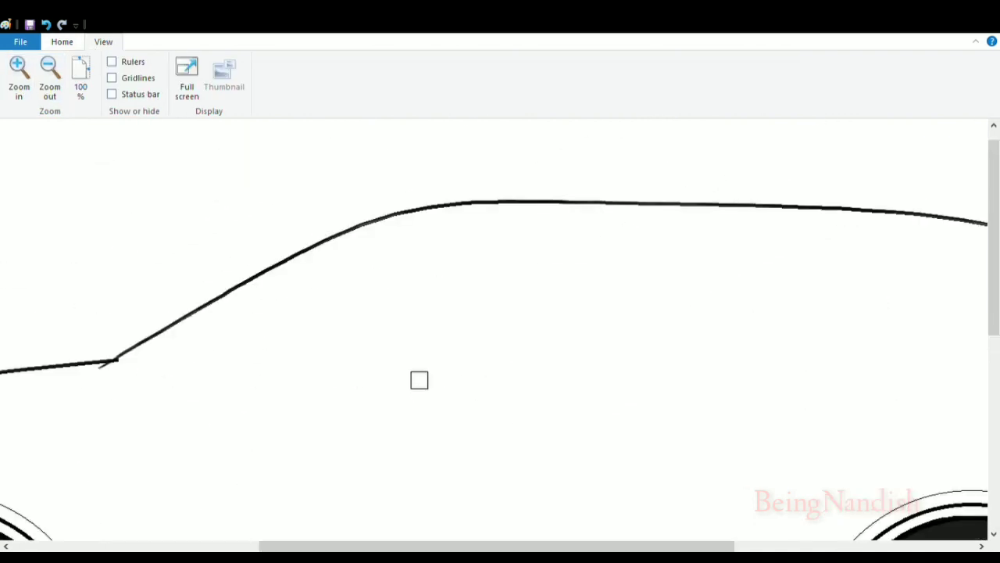
click(62, 41)
click(293, 63)
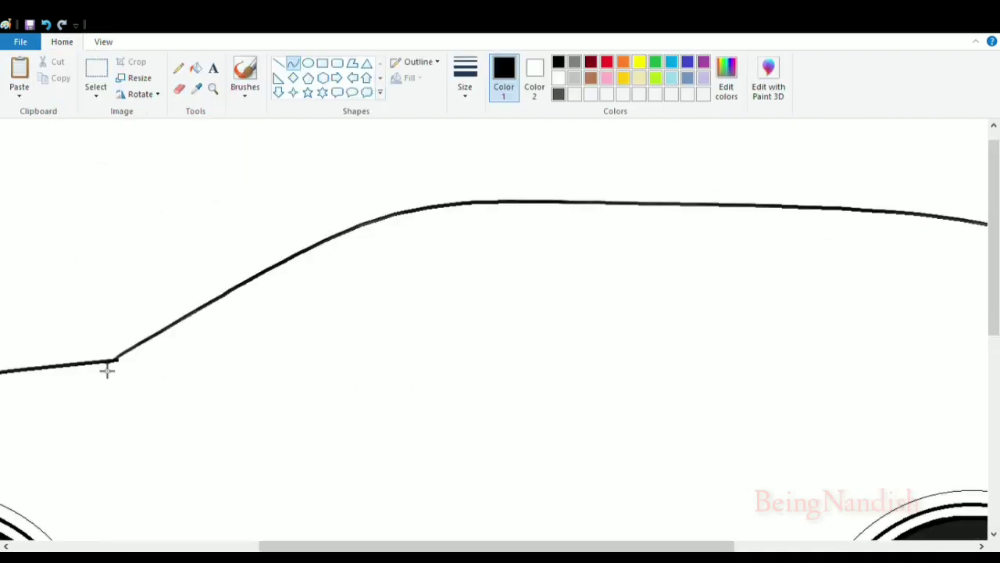
drag(105, 366, 407, 218)
click(330, 295)
drag(413, 295, 406, 297)
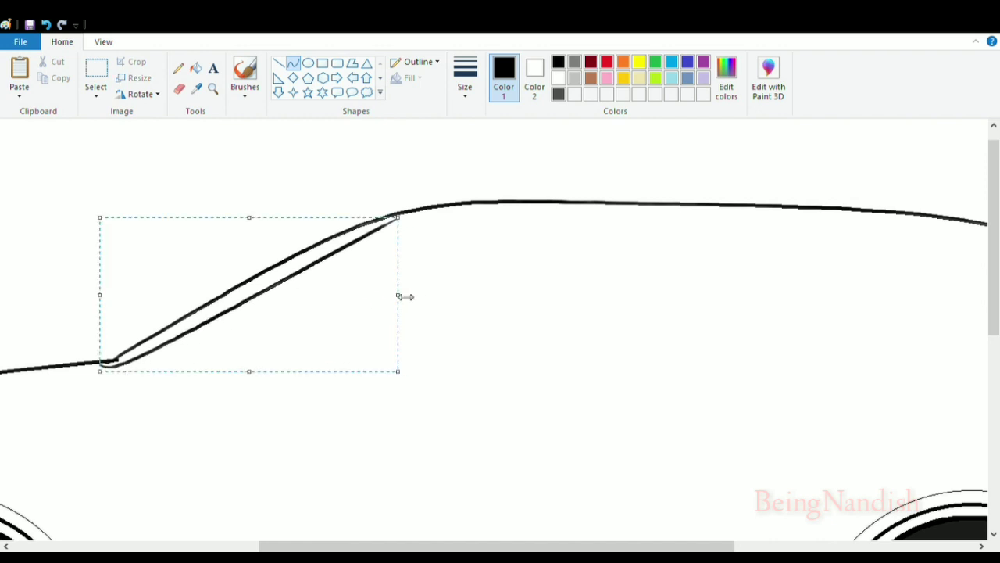
mouse_move(100, 371)
mouse_down()
mouse_move(94, 378)
mouse_move(102, 374)
mouse_up()
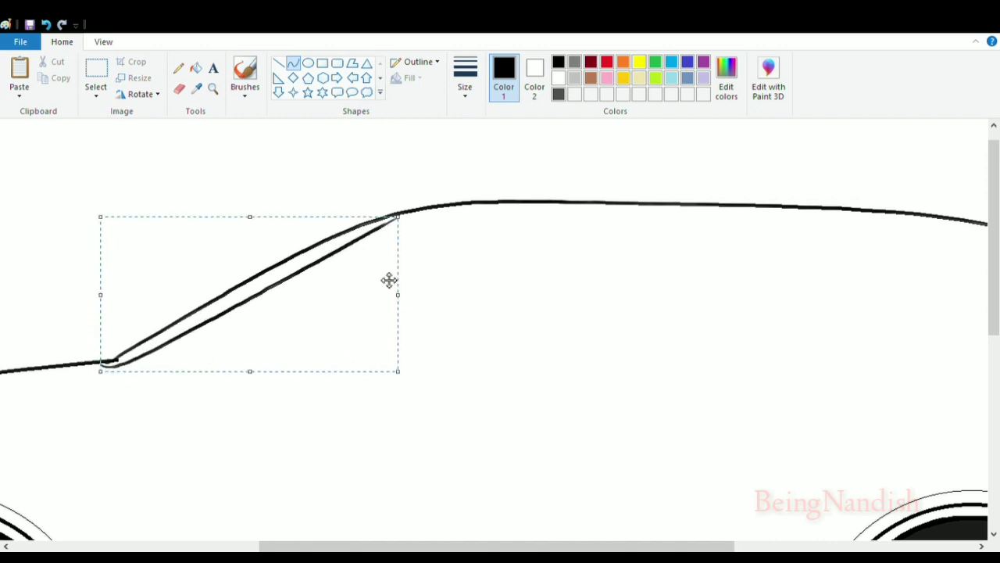
click(448, 260)
Step: Close the gap at the inner windshield curve's lower end with a short line to the hood line
click(103, 41)
click(19, 78)
click(62, 41)
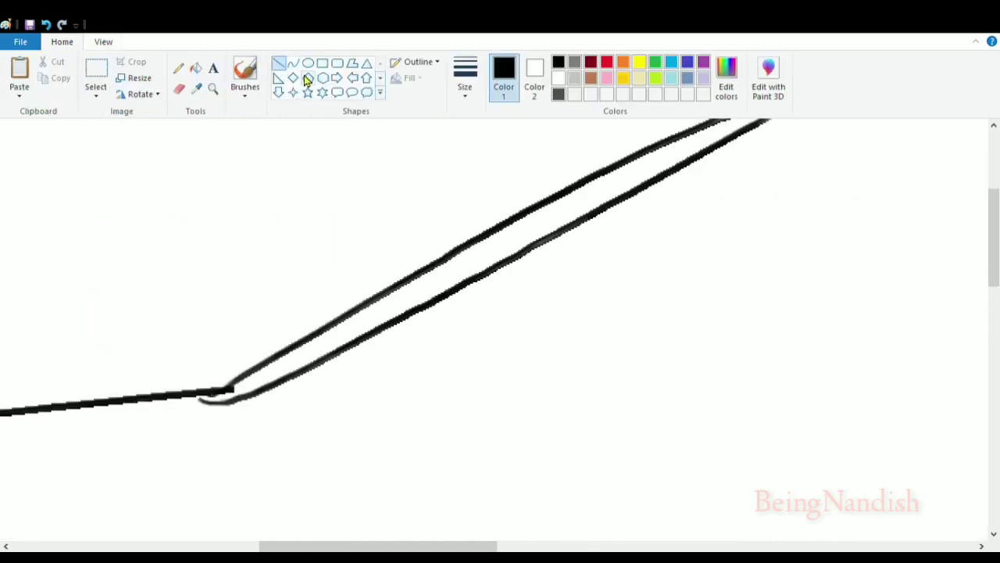
drag(229, 402, 189, 396)
click(210, 409)
Step: Trim the inner windshield curve's upper end and close it to the roofline with a short rounded curve
scroll(369, 480, up, 3)
drag(317, 546, 411, 547)
click(179, 89)
drag(404, 335, 390, 328)
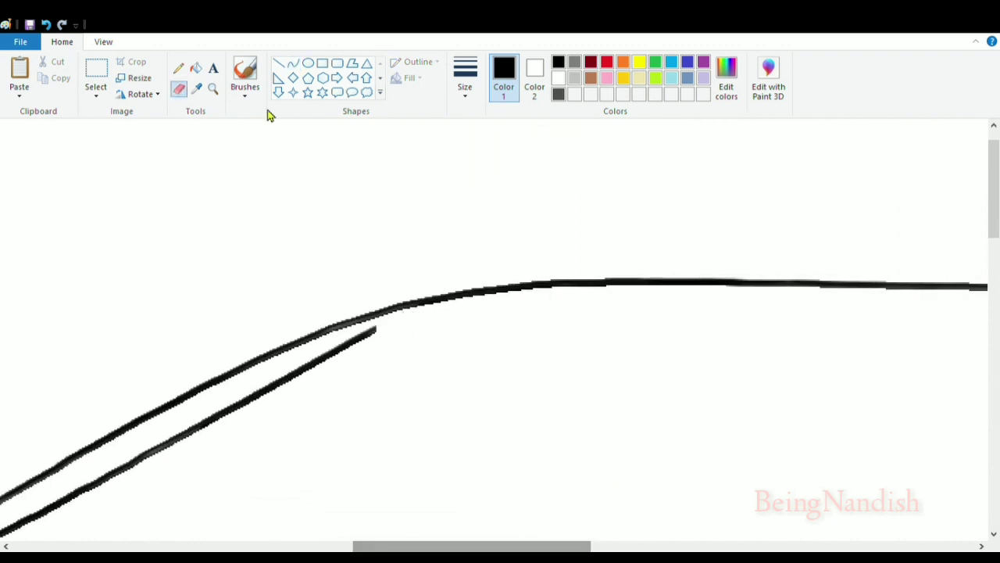
click(293, 63)
click(362, 190)
key(ctrl+z)
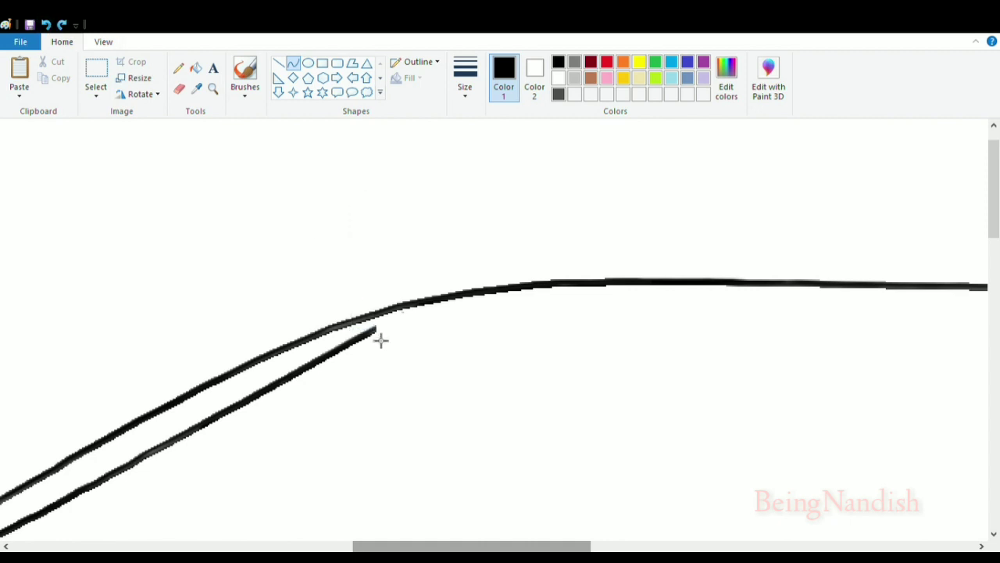
scroll(398, 451, down, 5)
drag(398, 545, 305, 520)
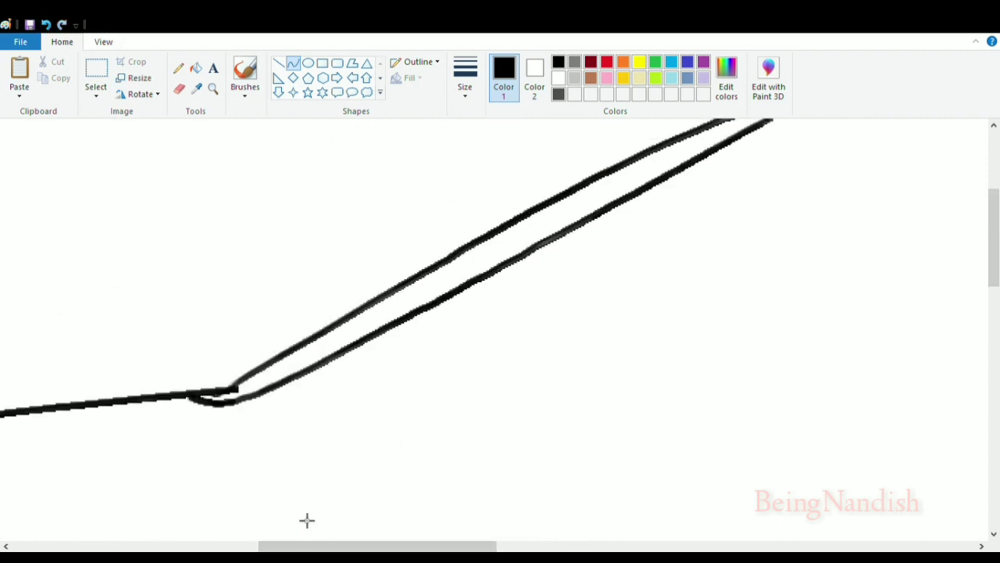
click(102, 43)
click(49, 74)
scroll(161, 309, up, 2)
click(62, 42)
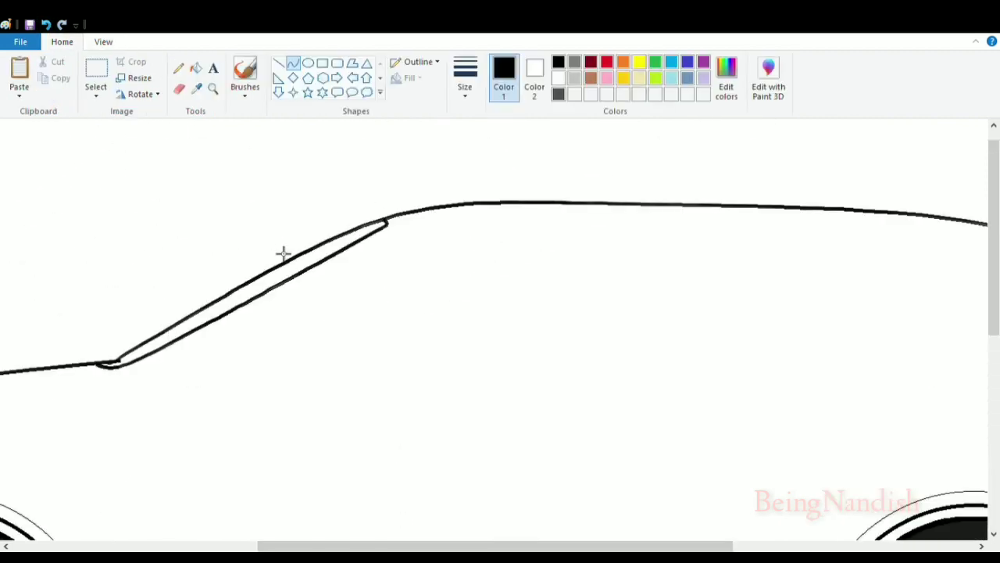
mouse_move(148, 385)
mouse_down()
mouse_move(578, 227)
mouse_move(641, 222)
mouse_up()
drag(434, 270, 407, 222)
key(ctrl+z)
Step: Draw a thick curve behind the windshield strip as the side window's front edge, bending to run just below the roofline
drag(133, 393, 505, 223)
drag(436, 236, 419, 226)
click(427, 225)
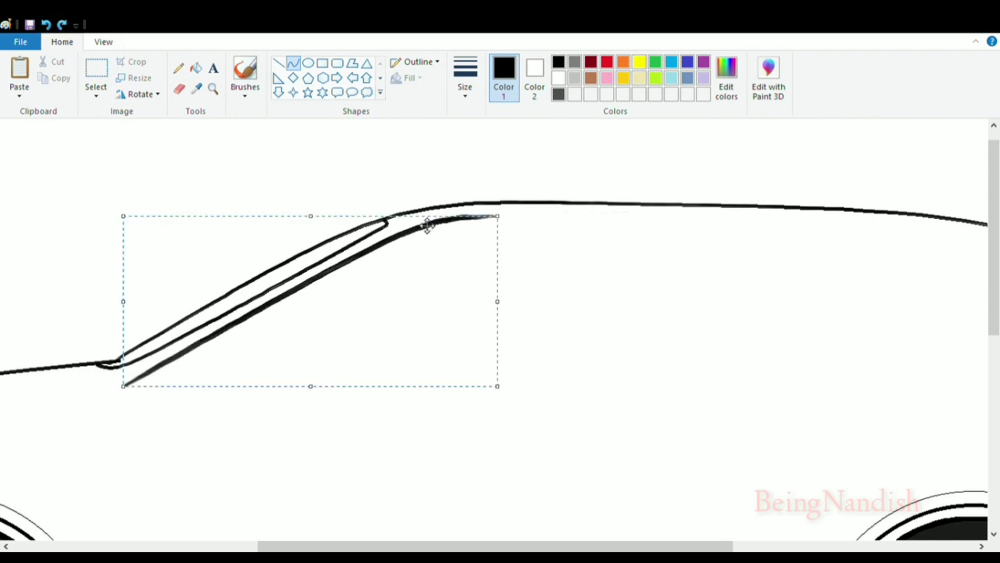
drag(504, 224, 501, 228)
scroll(570, 249, right, 5)
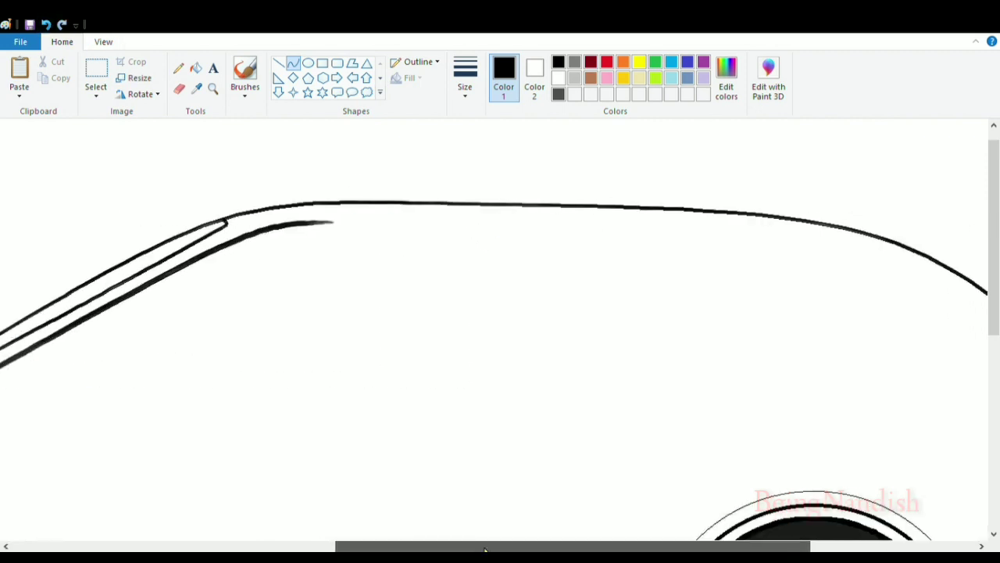
drag(268, 225, 934, 348)
drag(884, 305, 794, 249)
click(795, 248)
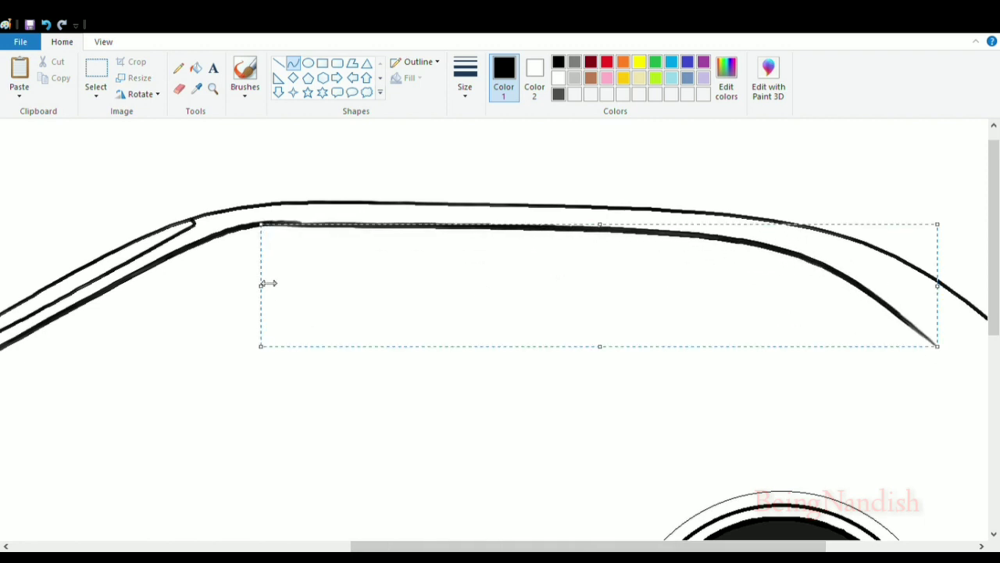
drag(600, 223, 600, 230)
click(46, 25)
Step: Extend the side window's upper edge with a thick curve below the roofline, bending down toward the rear
drag(280, 223, 877, 329)
drag(781, 281, 857, 266)
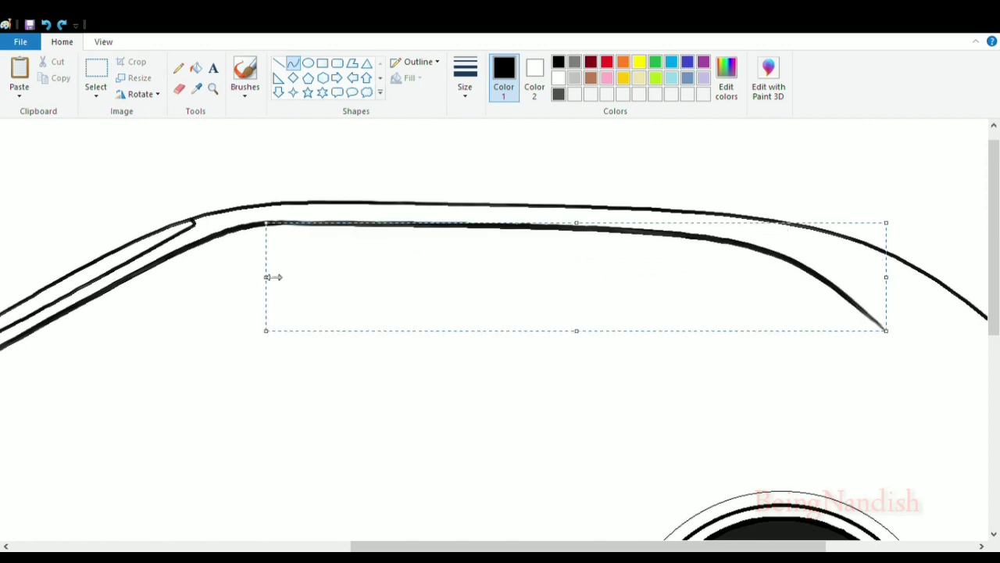
click(323, 363)
Step: Round off the side window's rear corner and close the window with a long lower edge running to its front corner
click(103, 42)
click(49, 86)
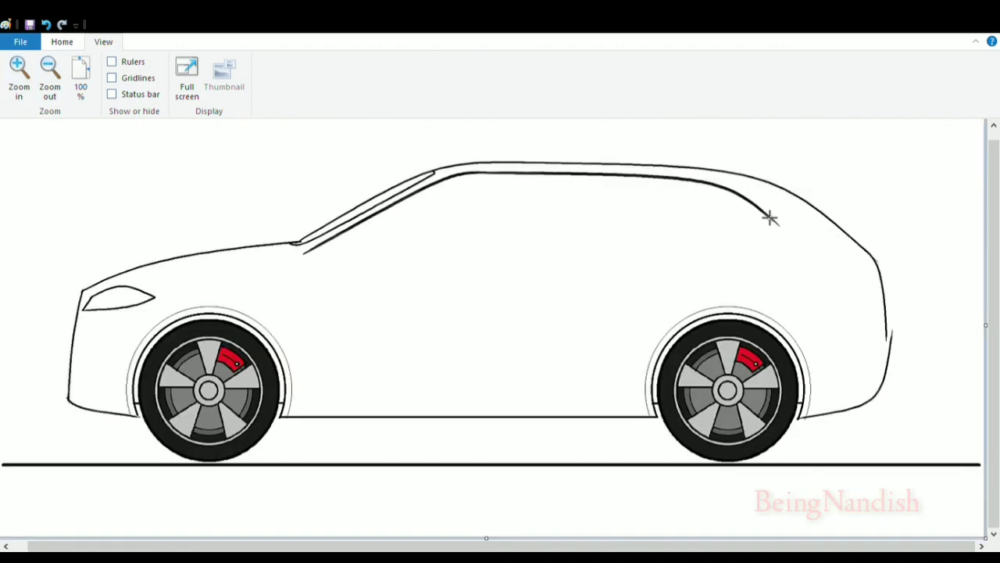
mouse_move(792, 227)
mouse_down()
mouse_move(813, 249)
mouse_move(782, 242)
mouse_up()
mouse_move(791, 244)
mouse_down()
mouse_move(318, 259)
mouse_move(347, 259)
mouse_move(326, 263)
mouse_move(342, 265)
mouse_up()
click(288, 151)
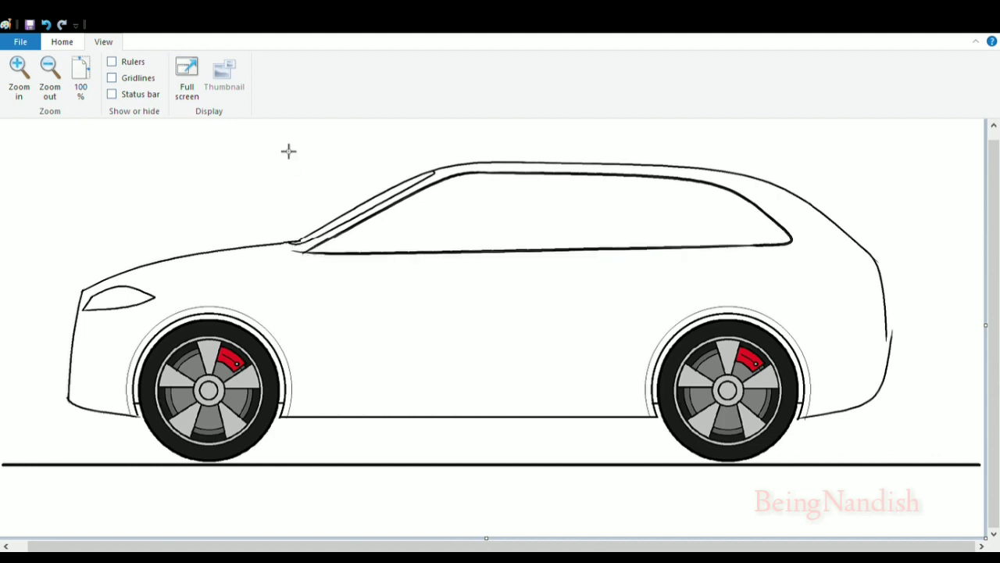
scroll(288, 151, up, 1)
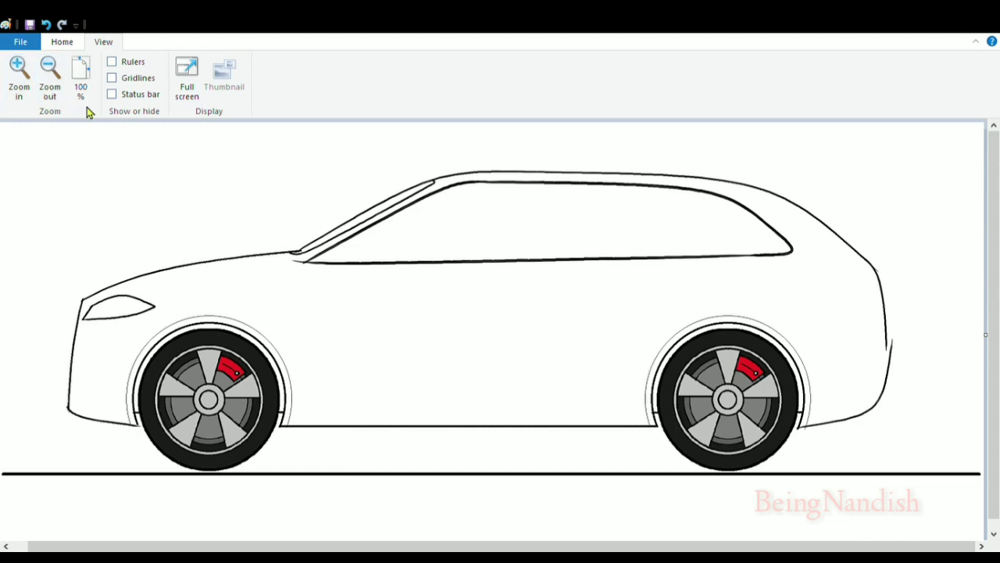
click(24, 95)
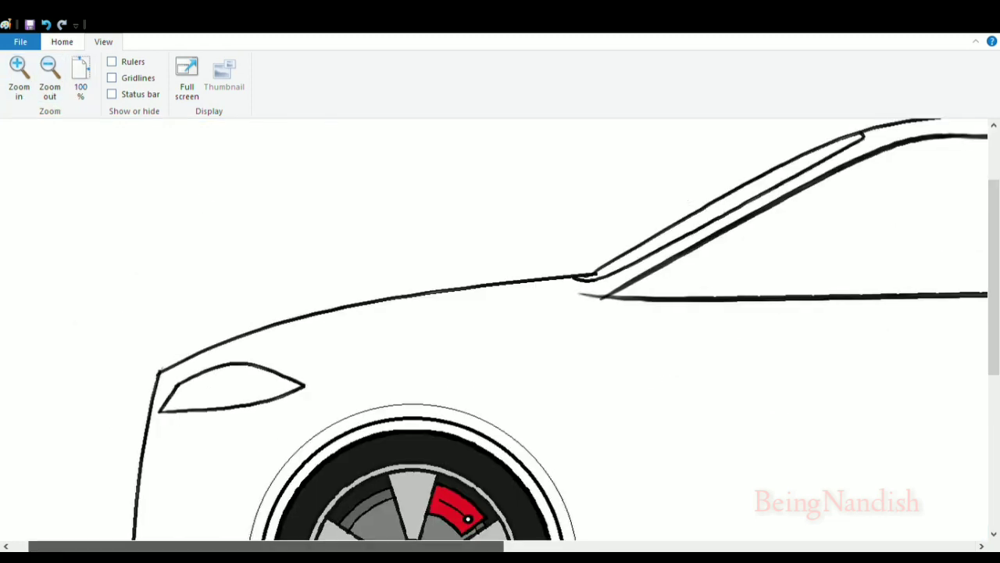
drag(344, 546, 710, 546)
scroll(711, 486, up, 2)
click(51, 94)
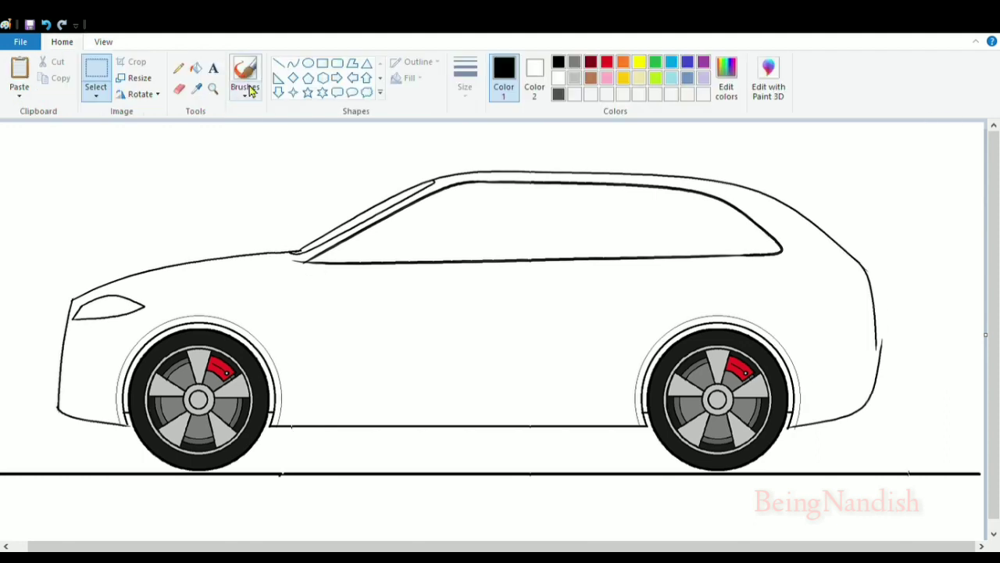
Step: Draw the front door's curved front edge from the side window's front corner down to the sill
click(293, 62)
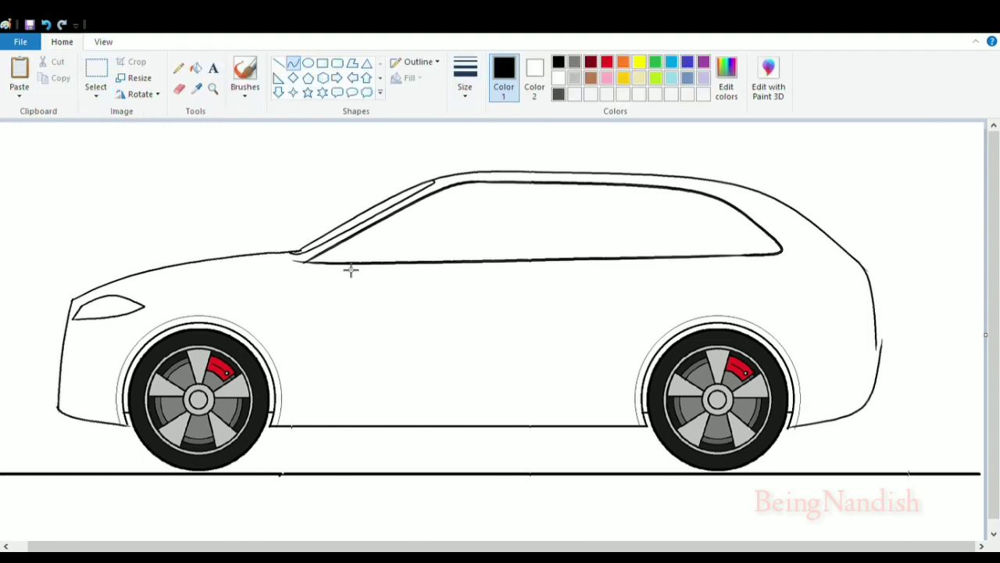
mouse_move(306, 263)
mouse_down()
mouse_move(303, 426)
mouse_move(297, 279)
mouse_move(300, 349)
mouse_up()
click(279, 63)
drag(518, 262, 509, 423)
click(45, 24)
Step: Draw a slightly curved line between the front and rear doors, from the window's lower edge down to the sill
click(293, 63)
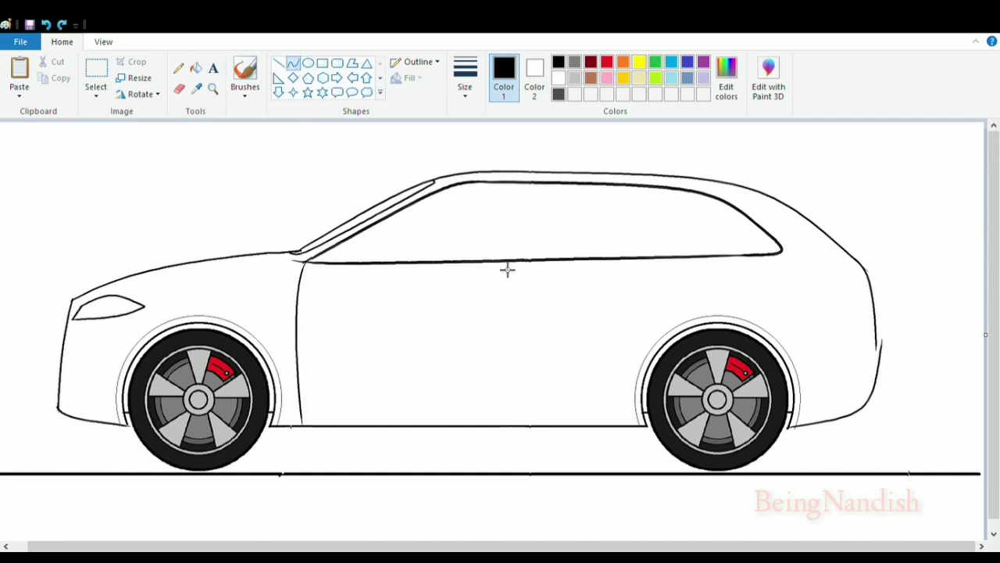
mouse_move(507, 263)
mouse_down()
mouse_move(500, 425)
mouse_move(496, 342)
mouse_up()
click(509, 340)
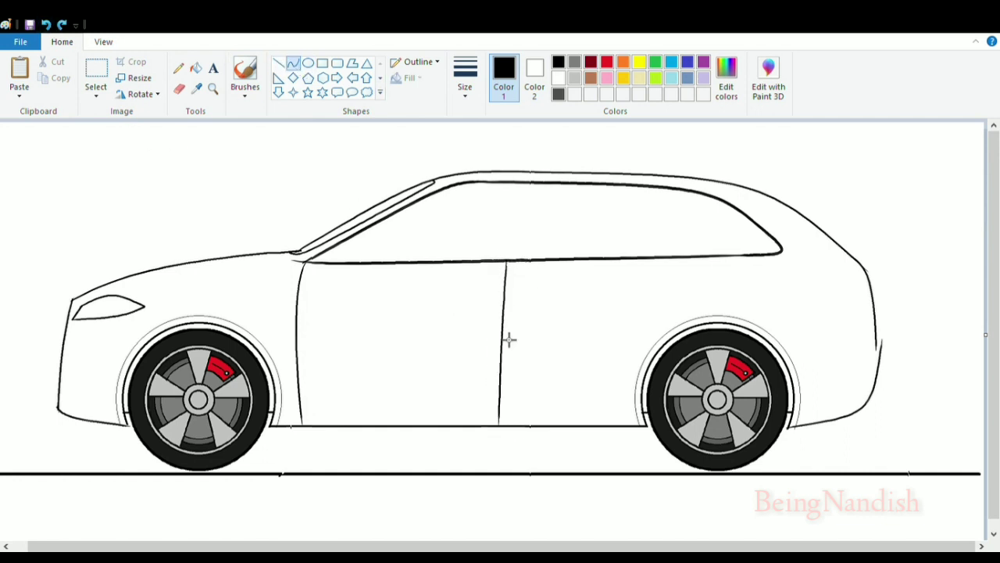
click(515, 329)
Step: Draw the rear door's curved rear edge down to the wheel arch and a second sill line just above the body's bottom line
mouse_move(677, 259)
mouse_down()
mouse_move(686, 318)
mouse_move(707, 276)
mouse_move(691, 295)
mouse_move(709, 295)
mouse_move(699, 334)
mouse_up()
click(707, 271)
key(Delete)
click(717, 270)
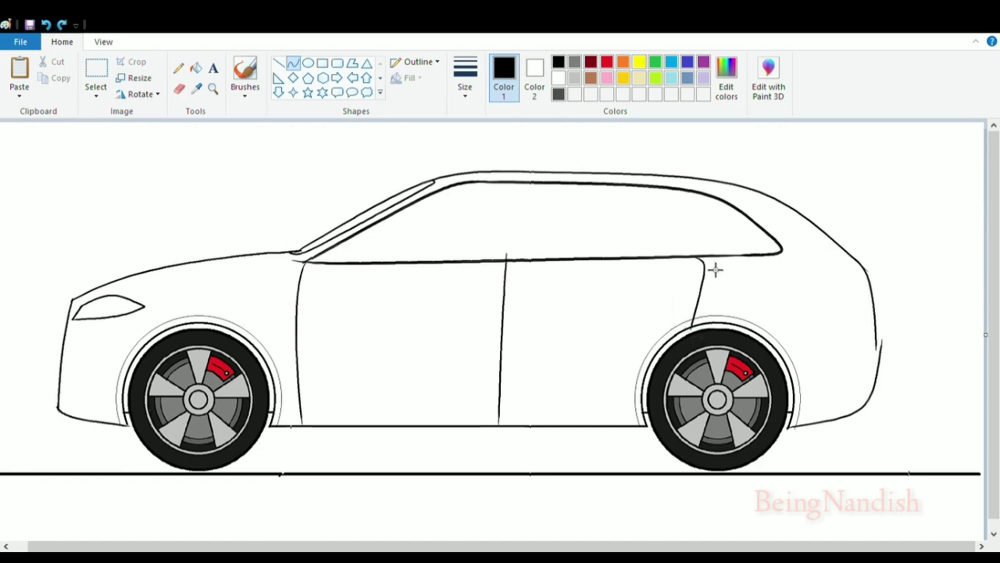
click(278, 63)
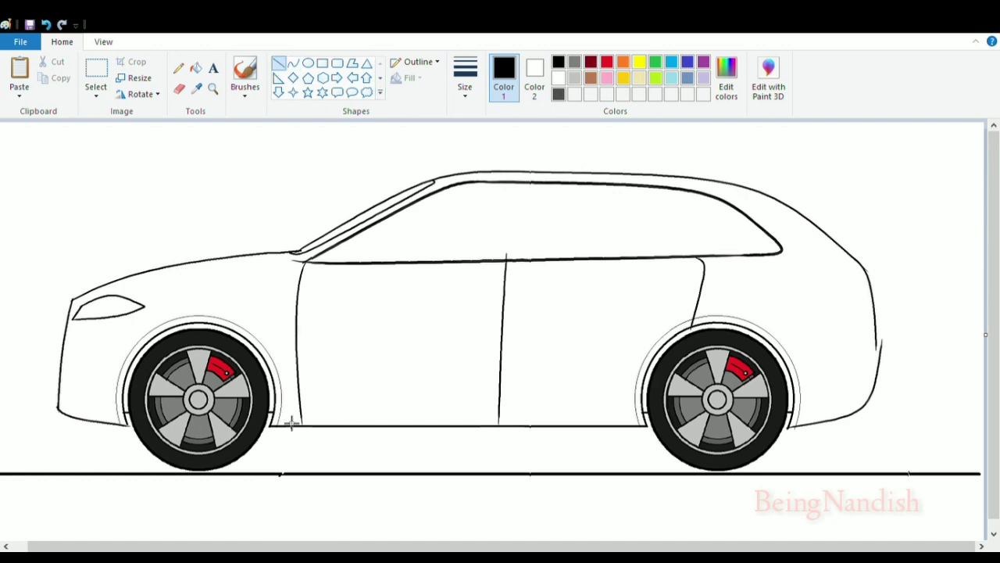
drag(279, 426, 602, 426)
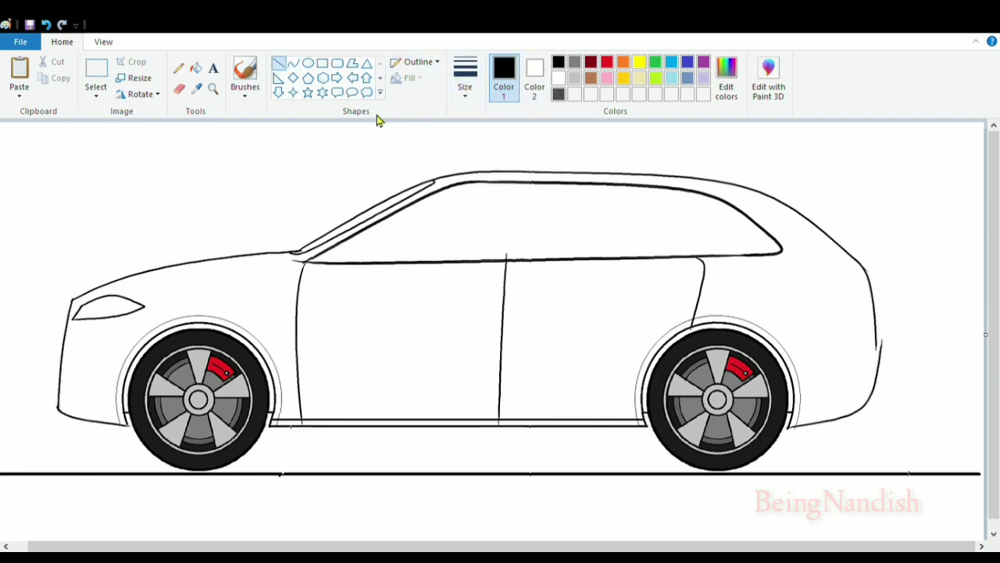
Step: Draw the side mirror's curved top edge next to the side window's front edge
click(103, 41)
click(18, 74)
scroll(293, 395, right, 5)
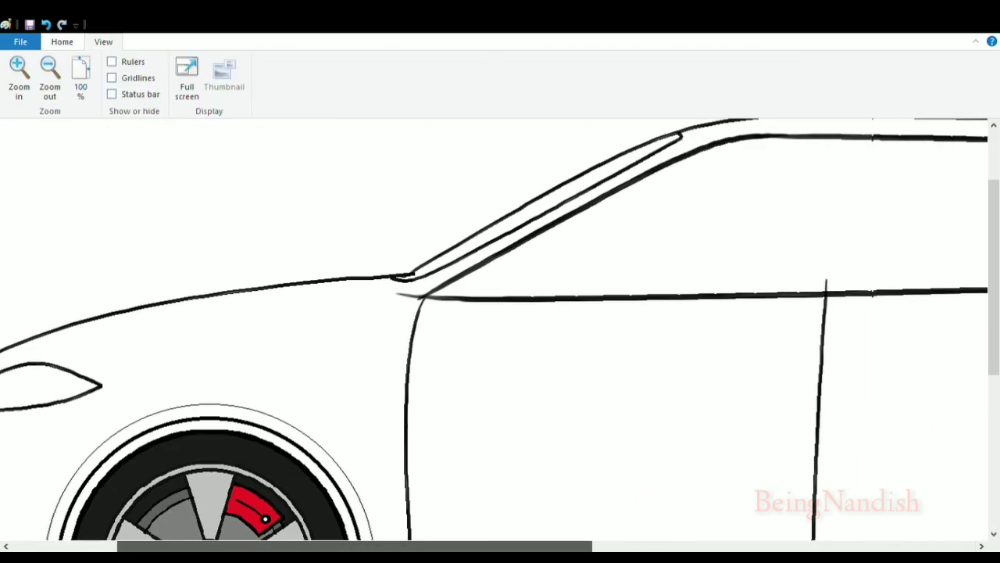
click(54, 42)
click(292, 62)
drag(330, 272, 410, 246)
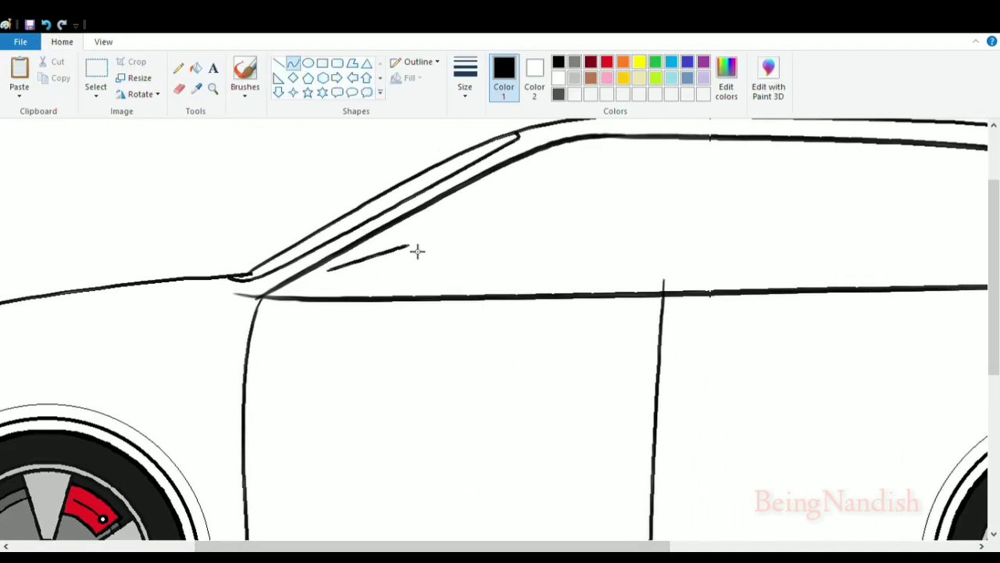
click(363, 247)
click(363, 246)
Step: Complete the side mirror's outline with rounded rear, bottom and front edges
click(424, 246)
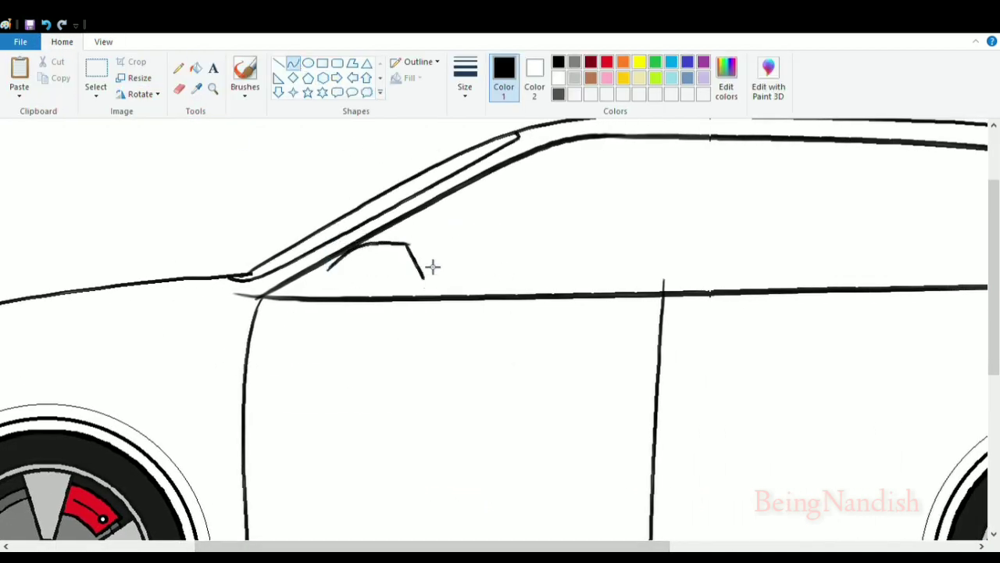
click(437, 255)
click(437, 254)
mouse_move(435, 251)
mouse_down()
mouse_move(379, 299)
mouse_move(376, 286)
mouse_move(332, 299)
mouse_up()
click(431, 284)
click(422, 300)
click(423, 298)
click(367, 280)
Step: Connect the mirror to the window's lower edge with a short line and erase the stray end at the window's front corner
click(279, 62)
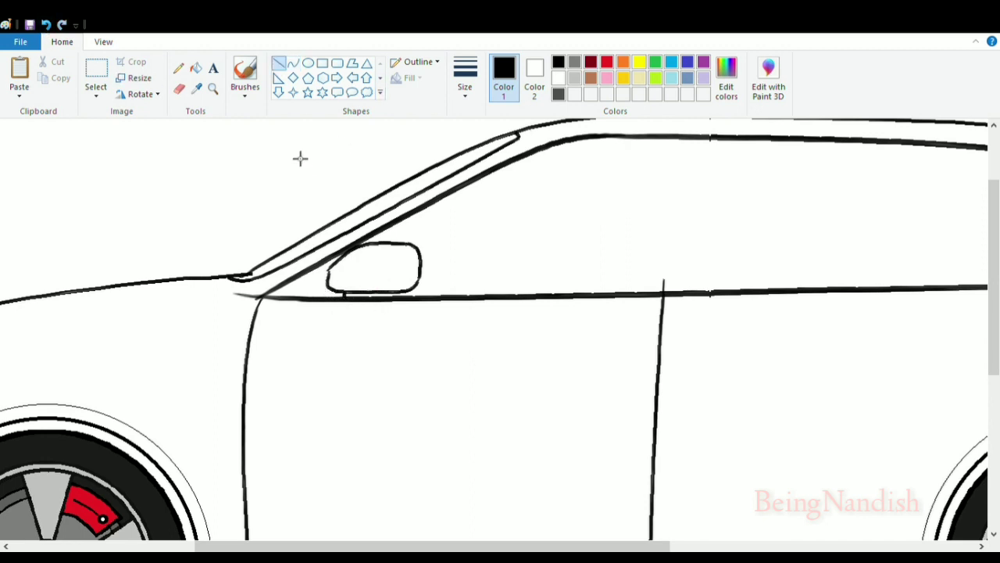
click(179, 88)
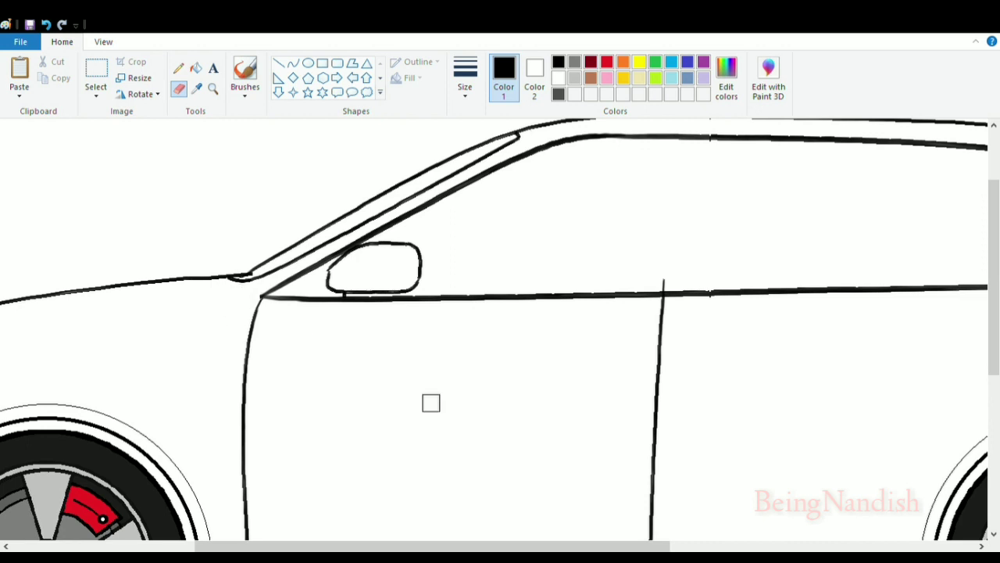
Step: Draw two thick slanted lines across the side window above the door divide to form the middle pillar
scroll(431, 402, right, 5)
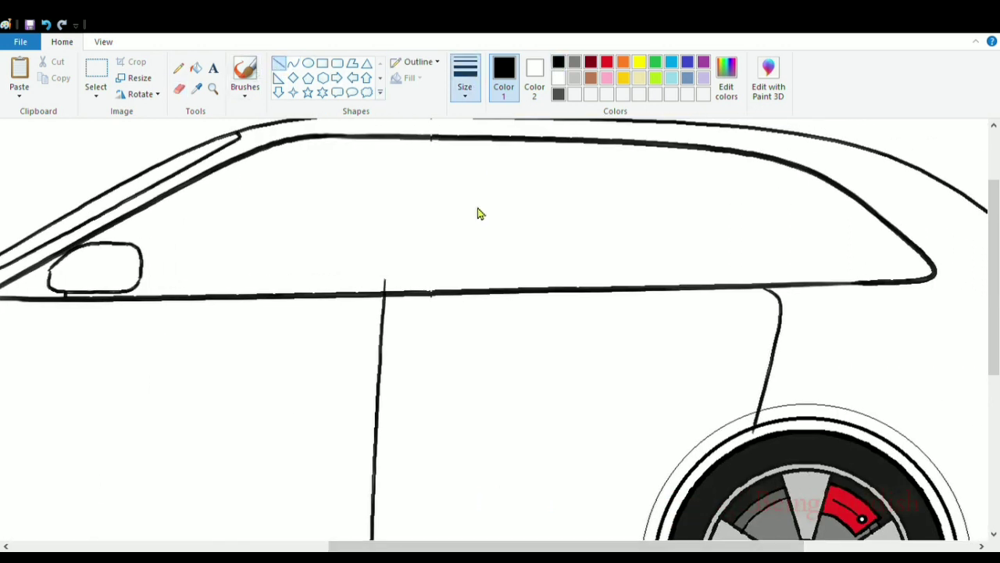
drag(358, 294, 400, 138)
click(418, 300)
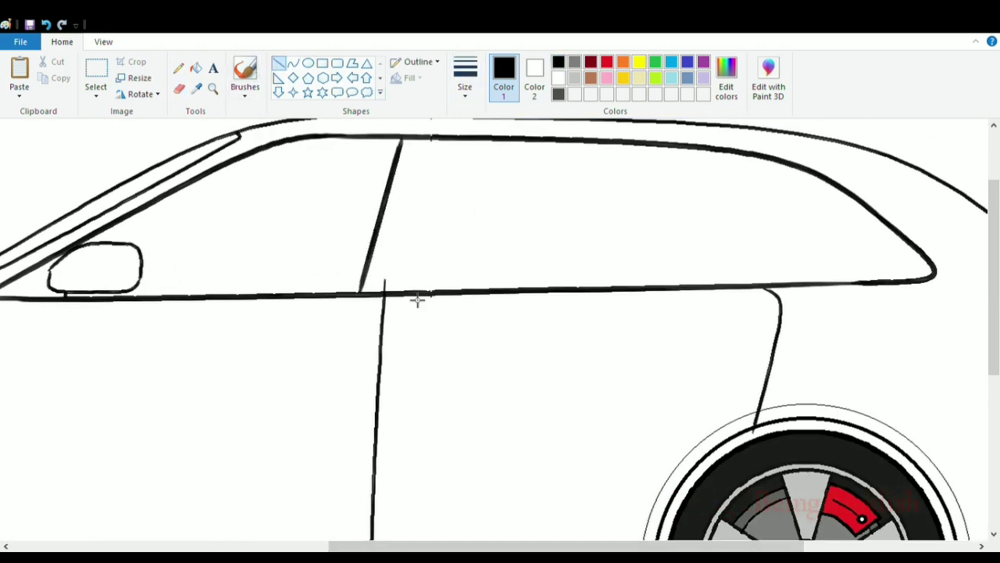
drag(411, 292, 432, 141)
click(411, 300)
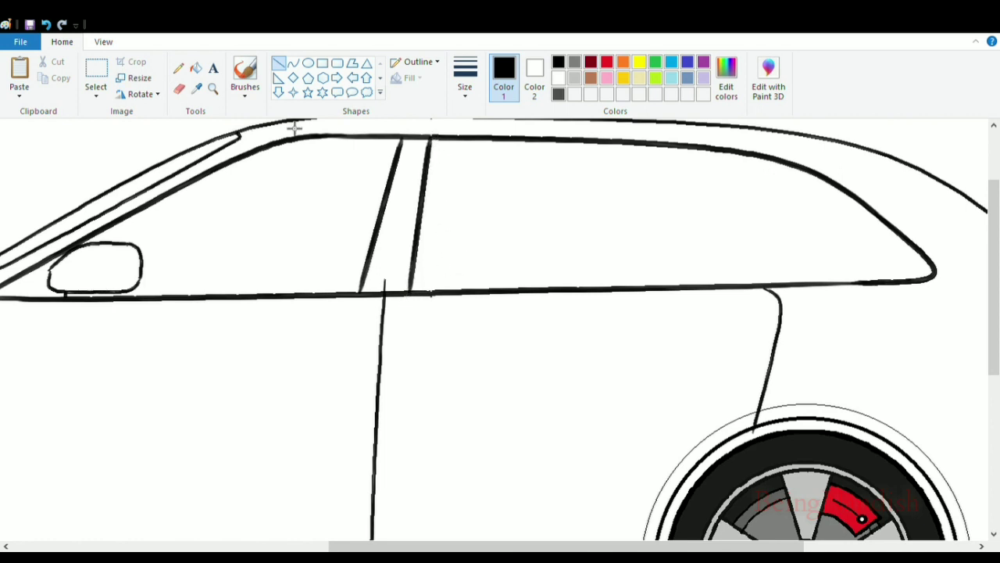
Step: Erase the door divide's end above the window's lower edge and draw a horizontal line across the side mirror
click(179, 88)
scroll(329, 517, left, 5)
click(278, 62)
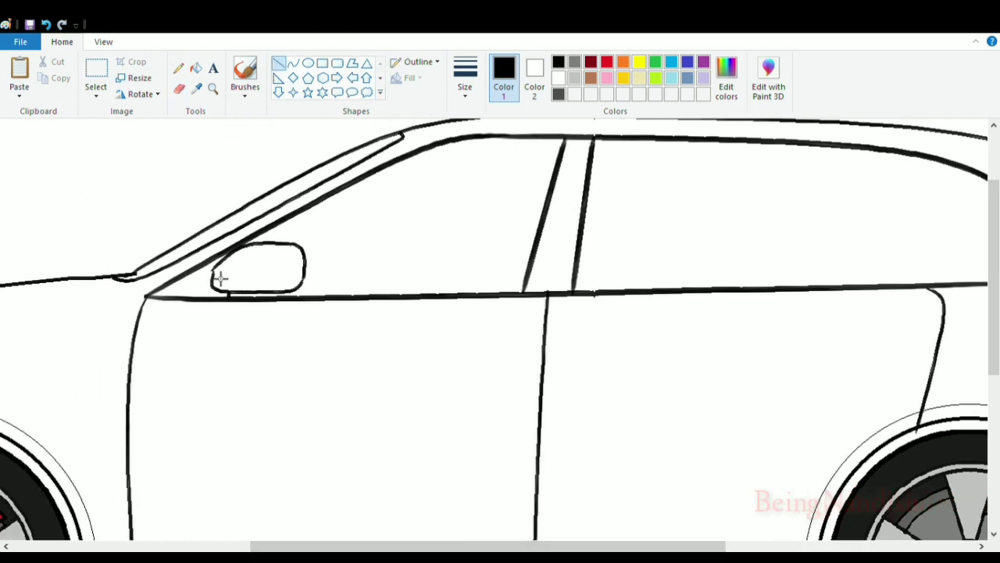
drag(213, 271, 305, 272)
Step: Draw two slanted lines across the rear part of the side window as the rear pillar and thicken the window's lower edge behind it
drag(672, 545, 796, 546)
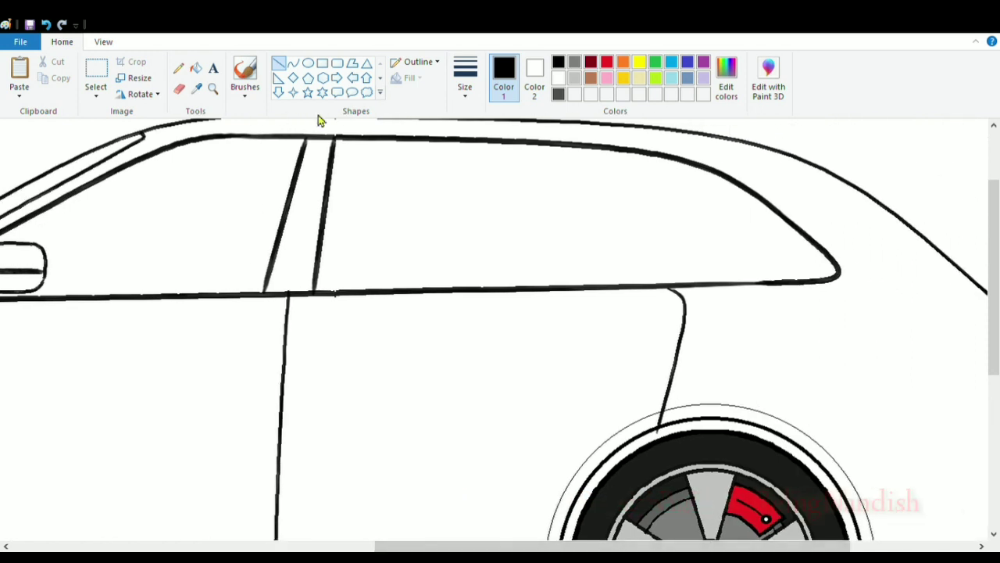
mouse_move(653, 286)
mouse_down()
mouse_move(537, 145)
mouse_move(709, 286)
mouse_move(698, 283)
mouse_up()
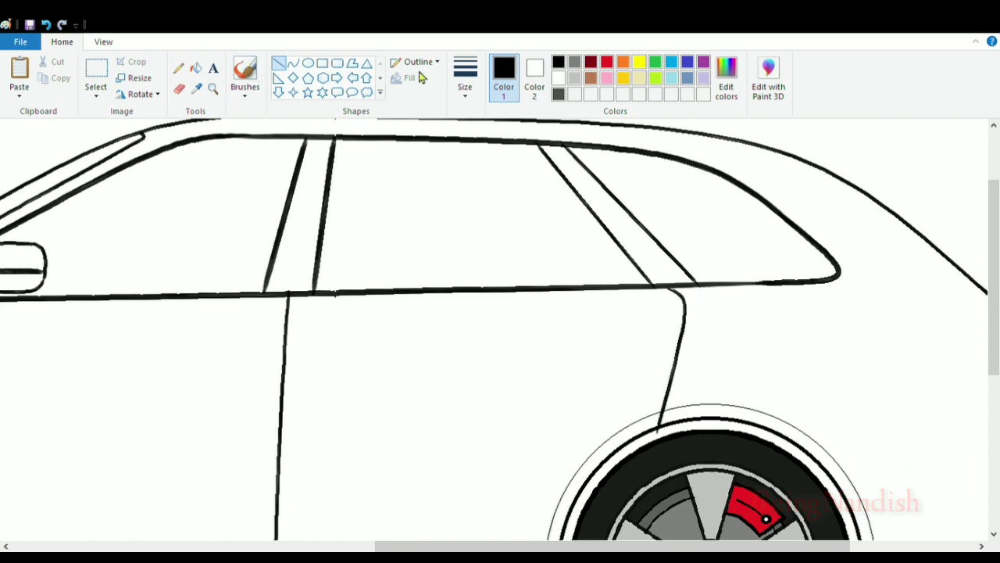
drag(787, 282, 661, 285)
Step: Draw a short, slightly tilted line from the rear door window's lower edge to the rear pillar and erase its overhanging upper end
scroll(483, 275, right, 3)
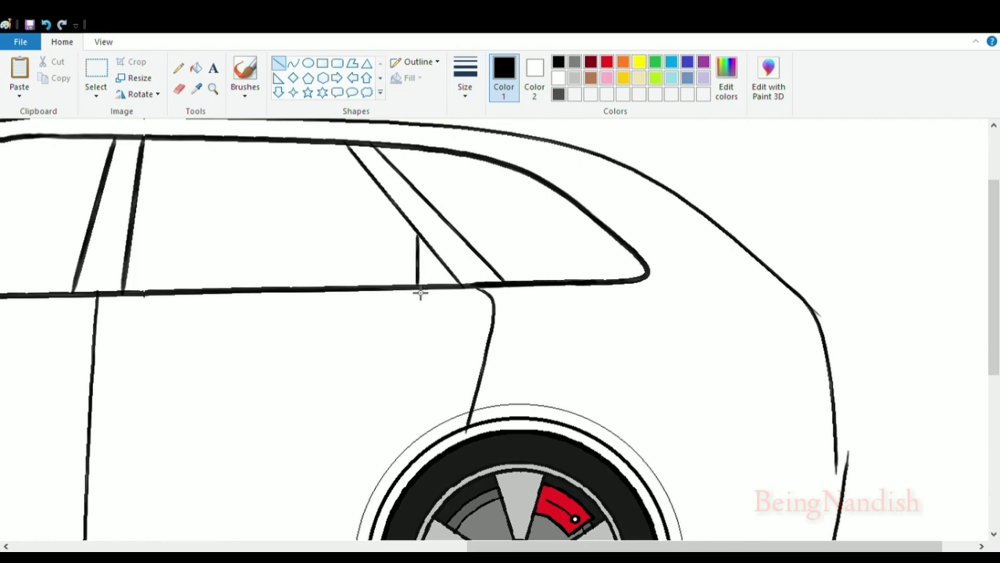
drag(416, 291, 422, 277)
click(47, 25)
drag(428, 231, 420, 225)
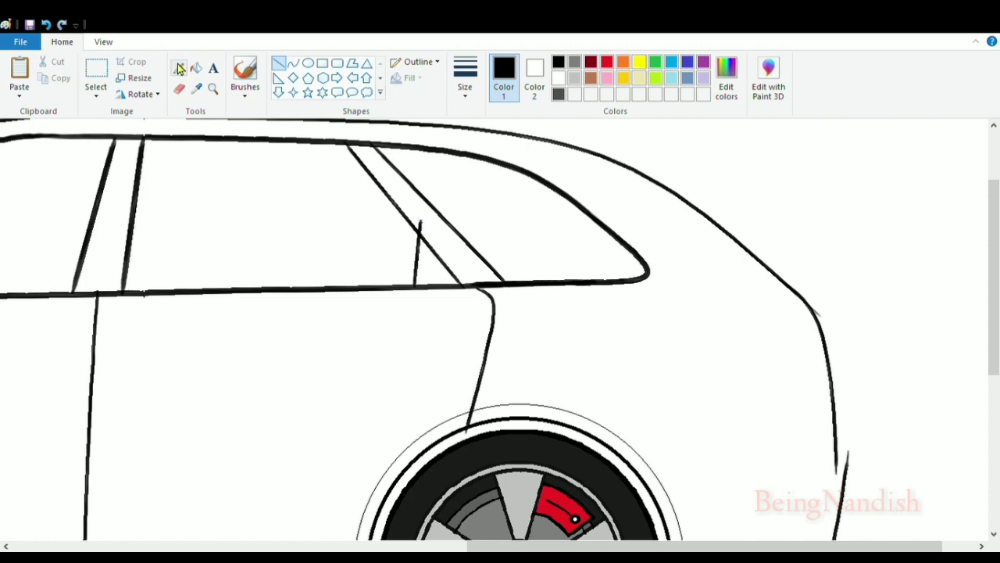
click(179, 88)
drag(532, 546, 571, 547)
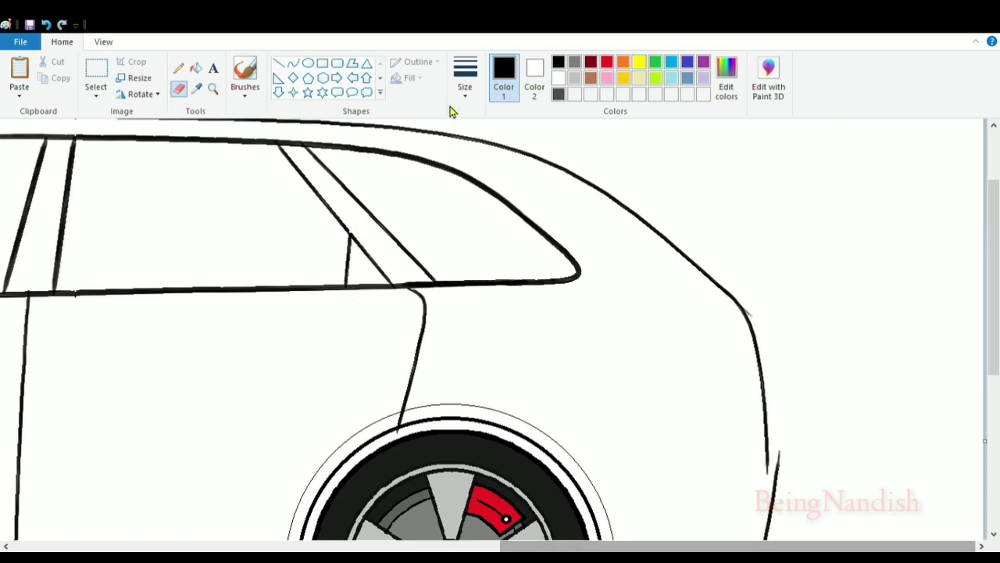
click(293, 63)
mouse_move(321, 151)
mouse_down()
mouse_move(527, 236)
mouse_move(596, 288)
mouse_up()
mouse_move(465, 207)
mouse_down()
mouse_move(453, 176)
mouse_move(590, 286)
mouse_up()
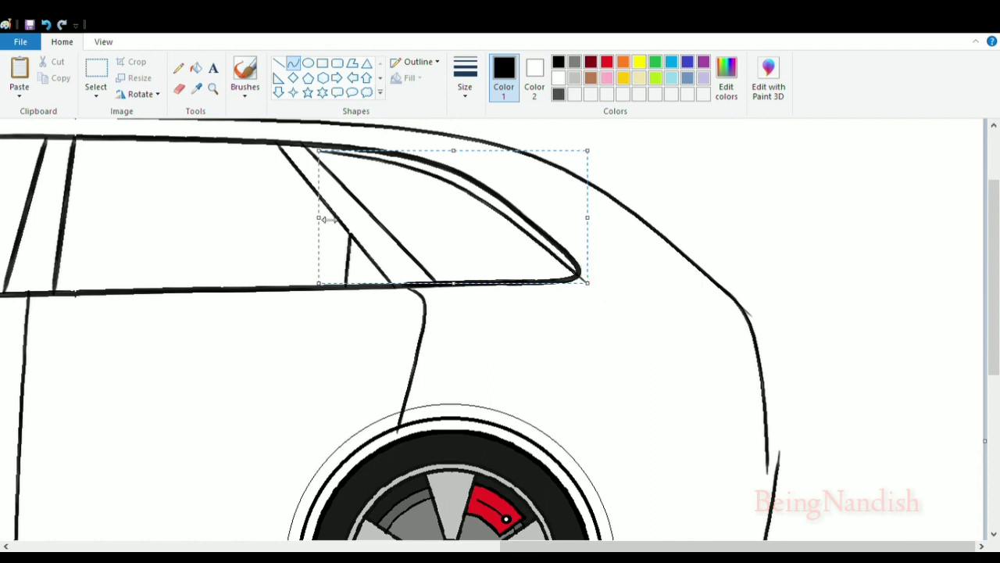
drag(323, 220, 308, 221)
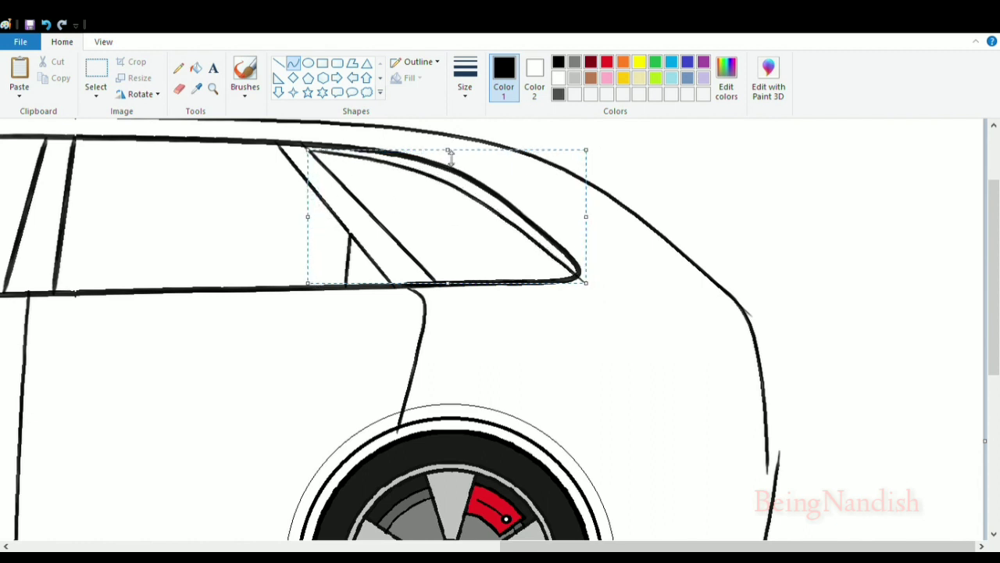
drag(450, 158, 451, 161)
drag(594, 218, 592, 217)
drag(449, 290, 448, 286)
drag(316, 284, 322, 280)
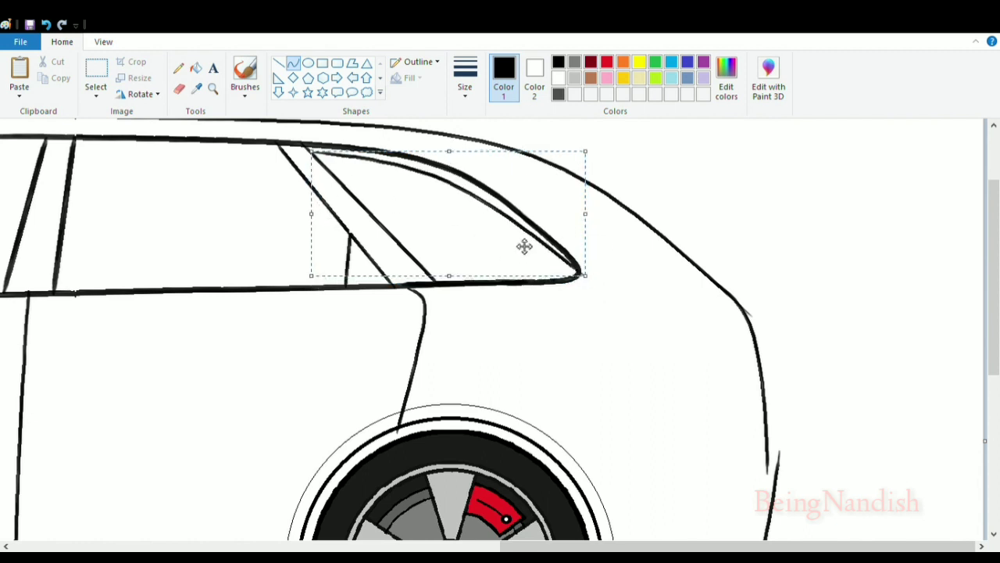
drag(585, 215, 576, 216)
click(48, 25)
drag(310, 148, 597, 283)
drag(456, 205, 450, 173)
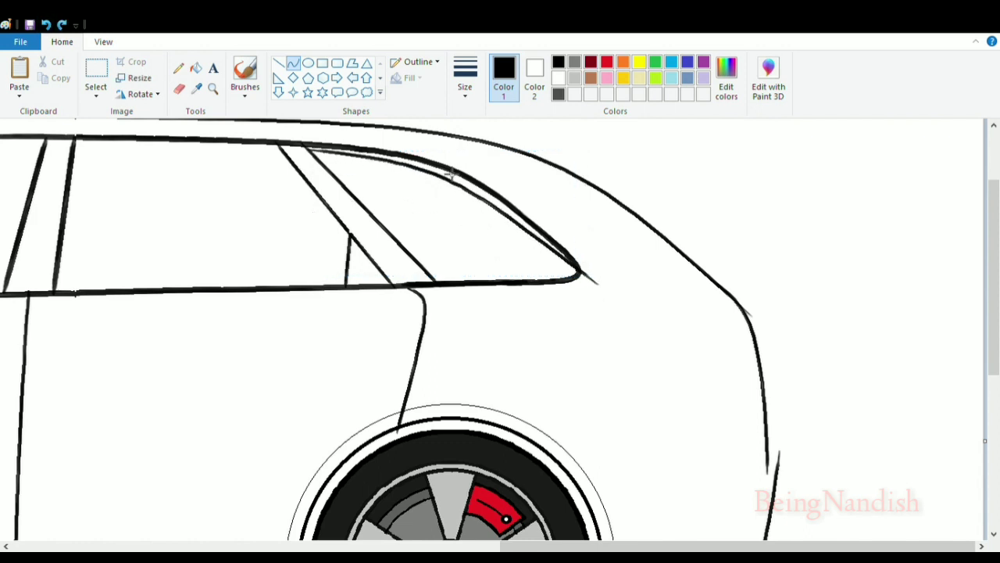
click(450, 174)
drag(314, 225, 309, 227)
drag(603, 153, 608, 157)
click(698, 155)
click(47, 28)
Step: Draw a thin curve just inside the rear quarter window's upper edge, from the rear pillar to the rear corner, and adjust its size
click(103, 42)
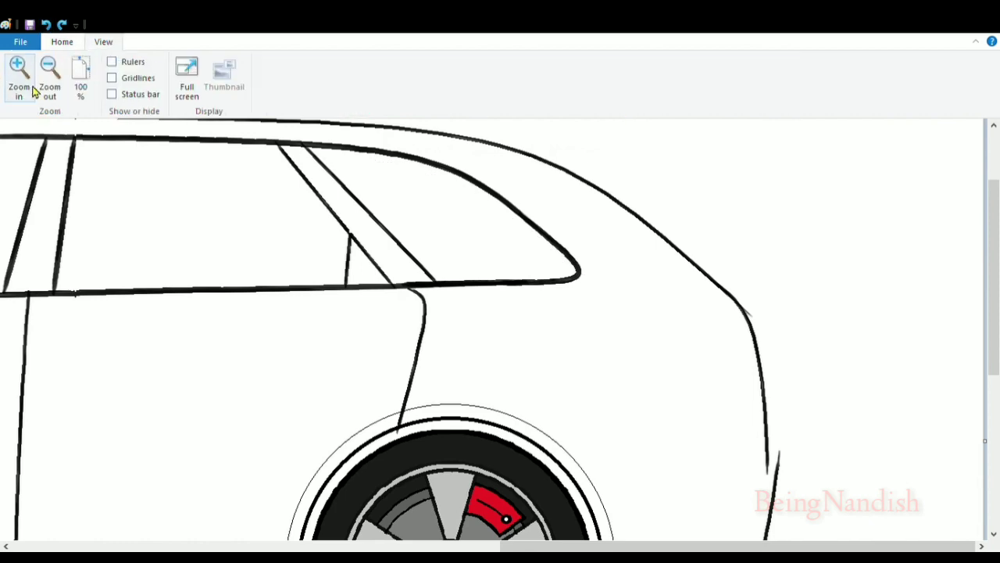
click(31, 90)
drag(527, 546, 629, 547)
mouse_move(201, 186)
mouse_down()
mouse_move(670, 378)
mouse_move(716, 410)
mouse_up()
drag(473, 294, 458, 220)
drag(551, 288, 516, 240)
drag(720, 186, 721, 184)
drag(209, 297, 189, 297)
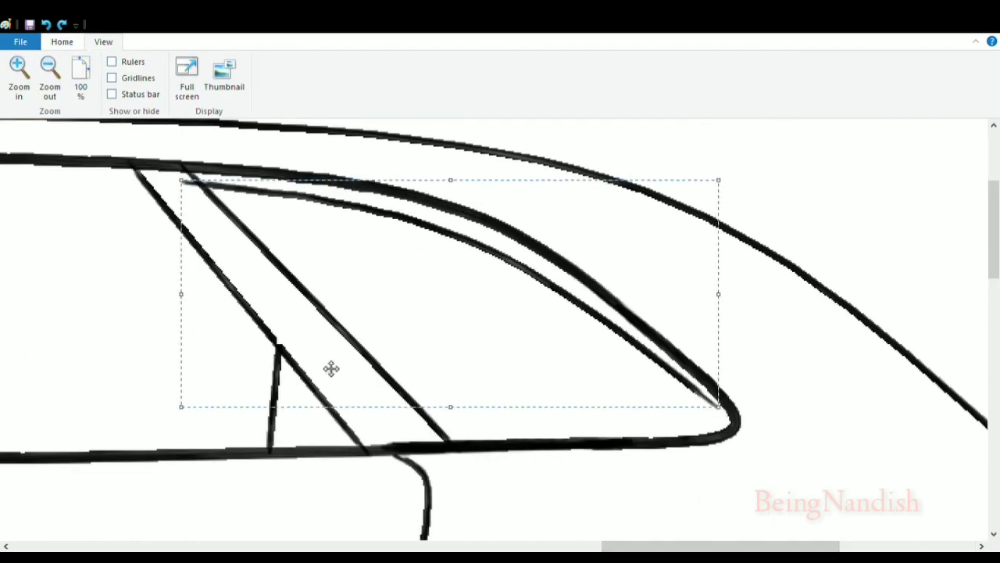
Step: Move and stretch the thin curve inside the rear quarter window so it runs parallel to the window's upper edge
drag(331, 368, 329, 370)
drag(184, 412, 180, 411)
drag(721, 295, 717, 295)
drag(447, 413, 455, 413)
drag(720, 411, 711, 405)
click(274, 177)
Step: Draw a small rounded corner joining the inner curve to the quarter window's lower edge and erase the curve's overhanging front end
click(76, 44)
mouse_move(666, 374)
mouse_down()
mouse_move(640, 436)
mouse_move(725, 418)
mouse_move(710, 432)
mouse_up()
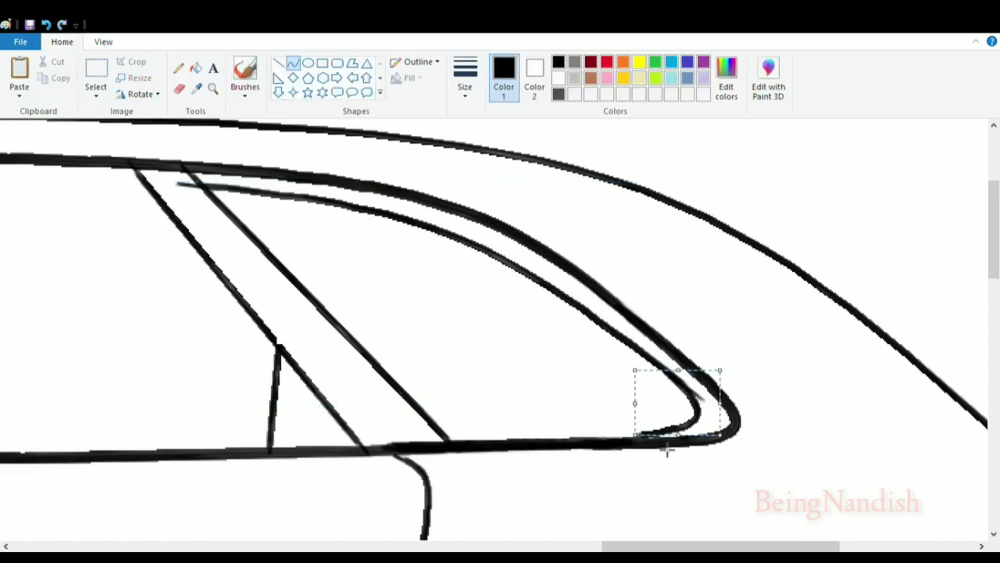
drag(636, 435, 635, 440)
drag(721, 405, 731, 404)
click(620, 291)
click(179, 88)
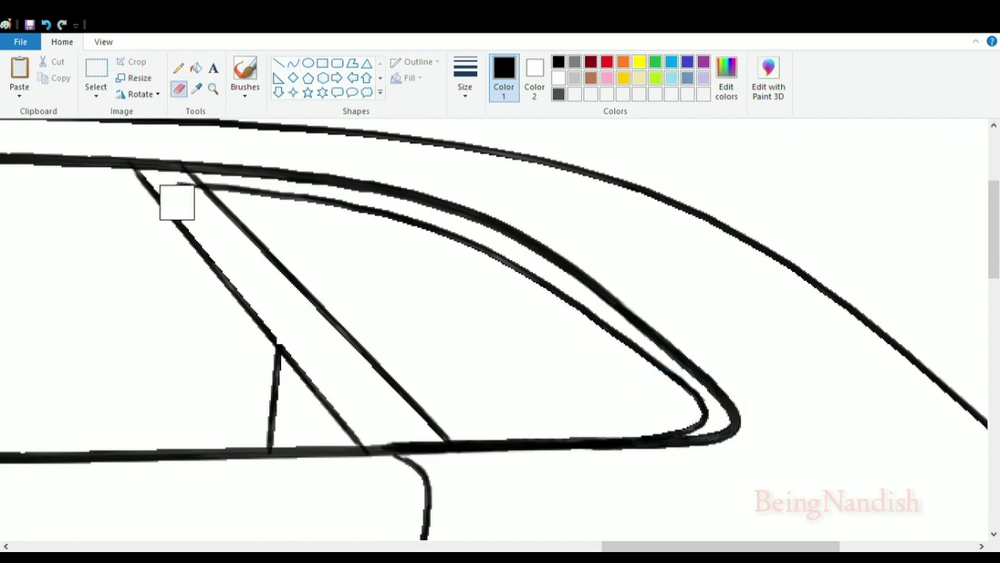
Step: Erase the upper part of the car's rear end below the sloping roofline and redraw it as a smooth curve
click(103, 41)
click(49, 78)
scroll(796, 446, down, 3)
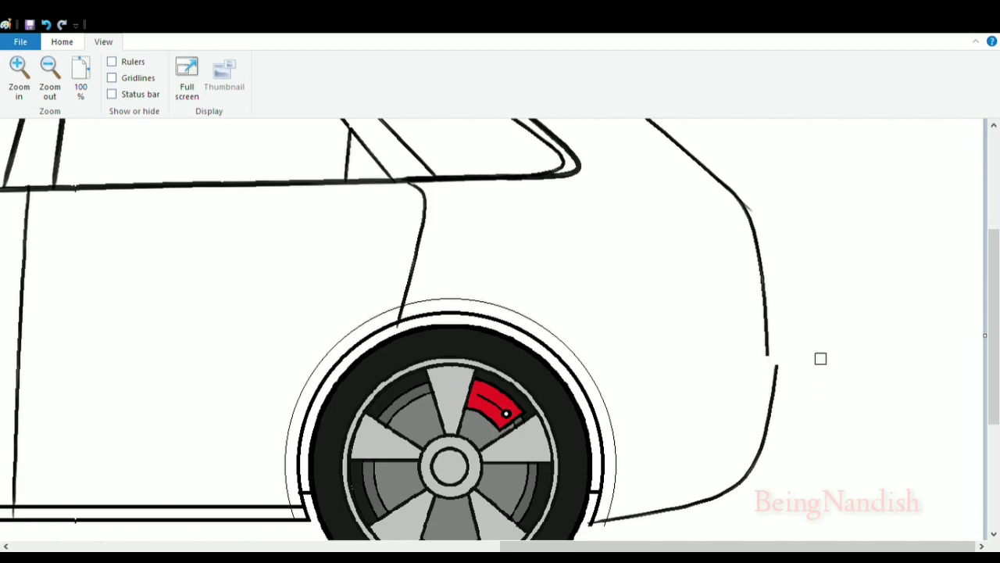
click(61, 41)
click(103, 42)
click(62, 41)
click(179, 88)
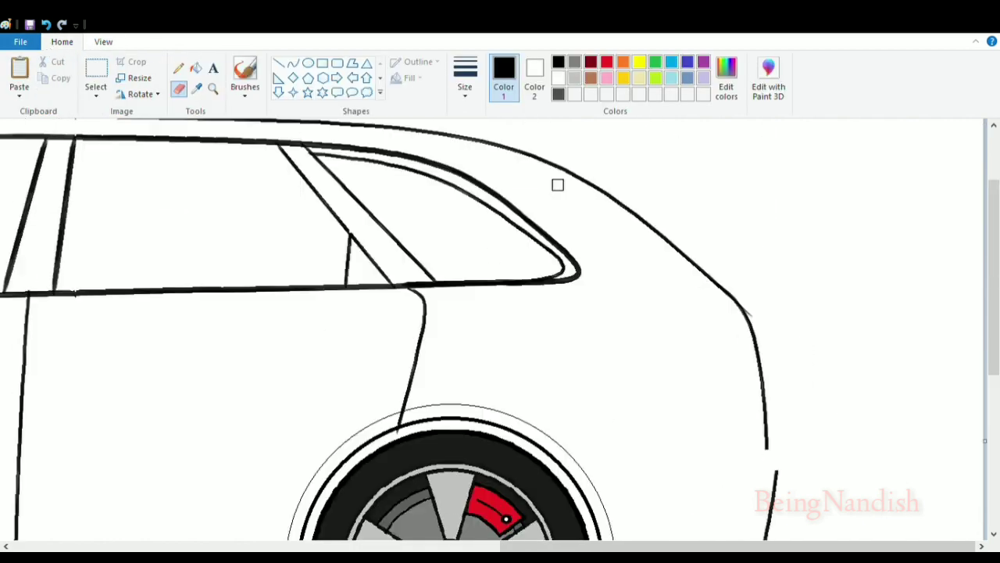
drag(767, 340, 764, 253)
click(292, 62)
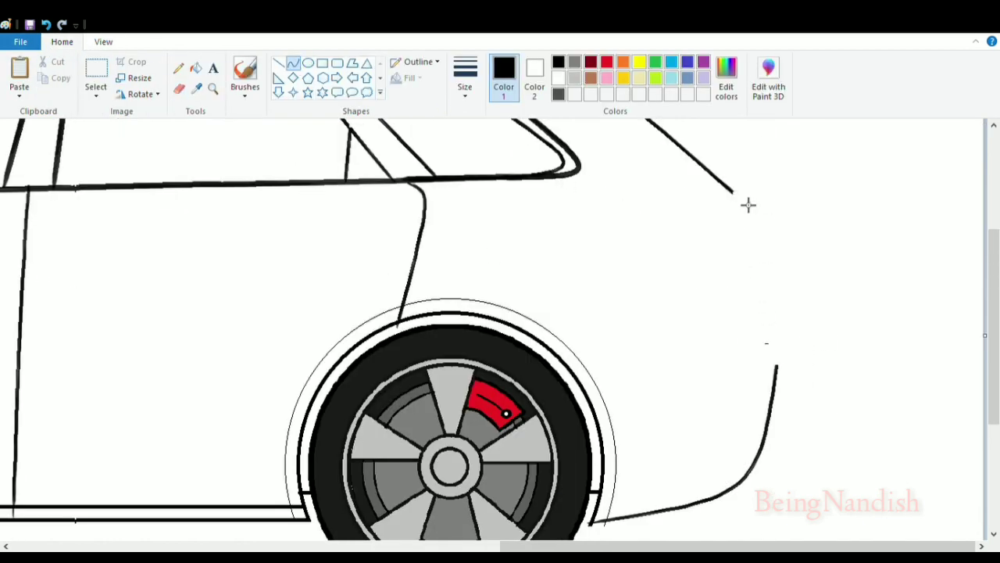
drag(730, 192, 770, 195)
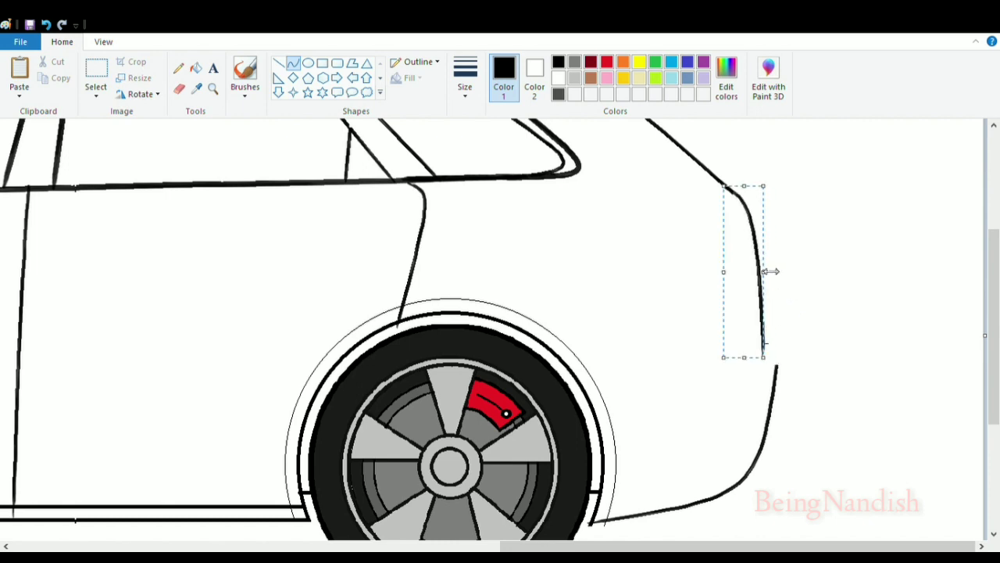
click(857, 258)
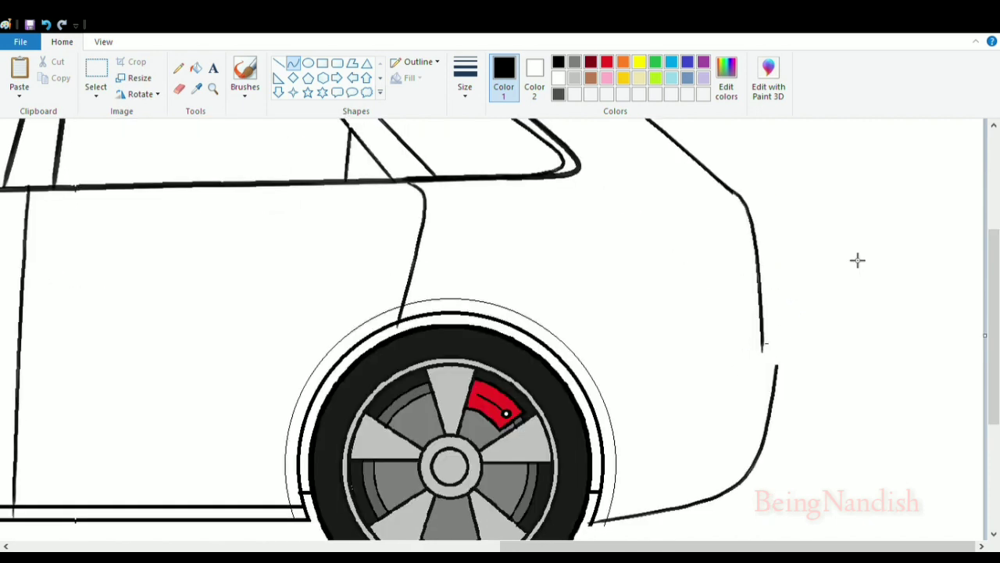
Step: Erase the lower end of the rear curve and draw a bulging curve connecting it to the rear bumper
click(179, 89)
click(292, 62)
drag(779, 374, 783, 352)
click(179, 89)
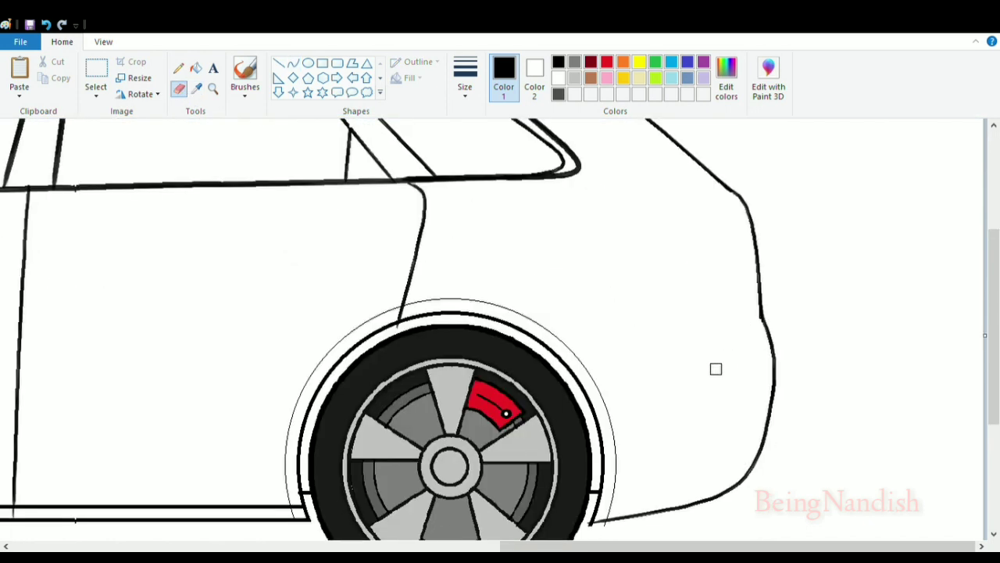
scroll(608, 419, down, 3)
scroll(607, 458, up, 3)
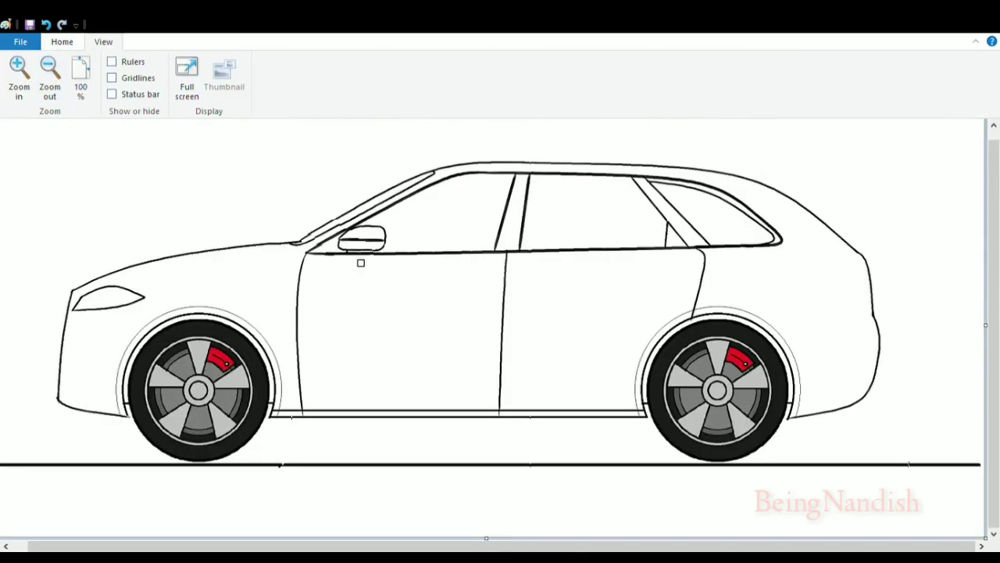
scroll(163, 280, up, 2)
click(62, 41)
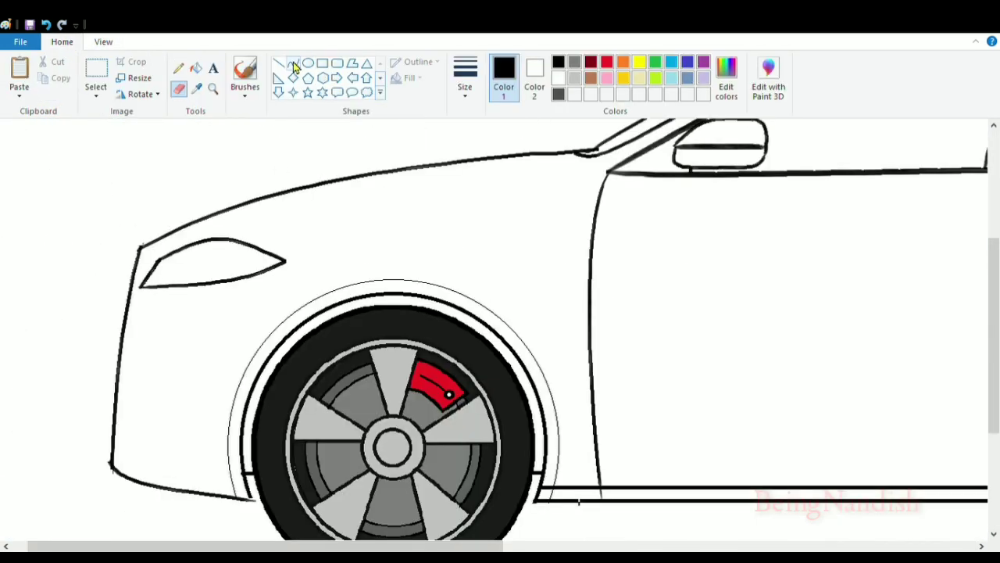
mouse_move(126, 372)
mouse_down()
mouse_move(187, 488)
mouse_move(192, 464)
mouse_up()
drag(167, 422, 179, 389)
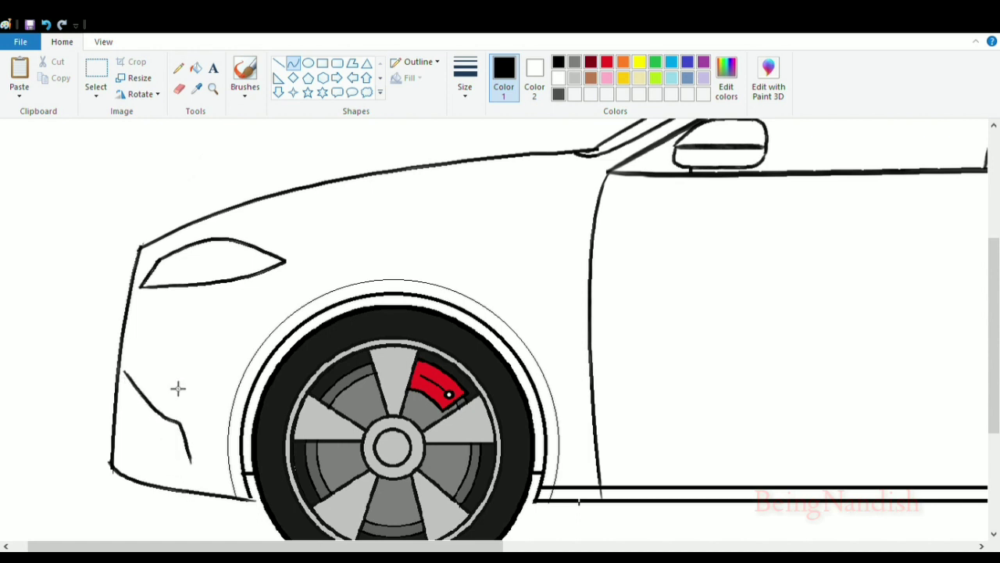
click(46, 25)
Step: Draw a curve bending down from the front bumper's edge as the inner side of an air intake and adjust its size
drag(126, 353, 175, 479)
drag(173, 422, 175, 351)
mouse_move(191, 390)
mouse_down()
mouse_move(176, 375)
mouse_move(177, 476)
mouse_up()
click(47, 25)
drag(169, 417, 164, 367)
drag(128, 411, 123, 411)
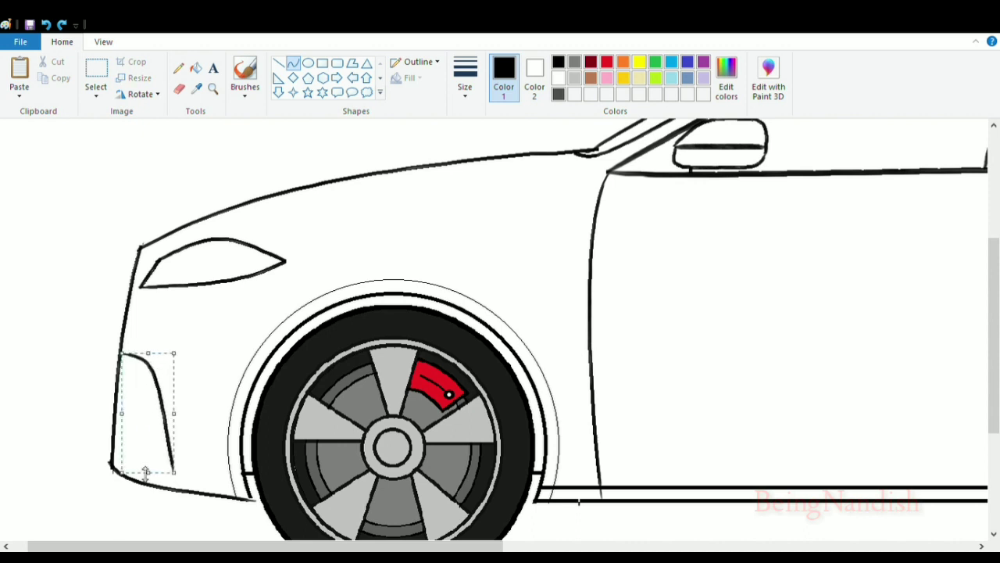
drag(146, 473, 146, 452)
click(46, 25)
Step: Close the air intake with a rounded bottom curve and a front side curve, erasing the overhanging end
drag(196, 351, 134, 452)
mouse_move(160, 442)
mouse_down()
mouse_move(178, 466)
mouse_move(178, 443)
mouse_up()
click(207, 367)
click(179, 89)
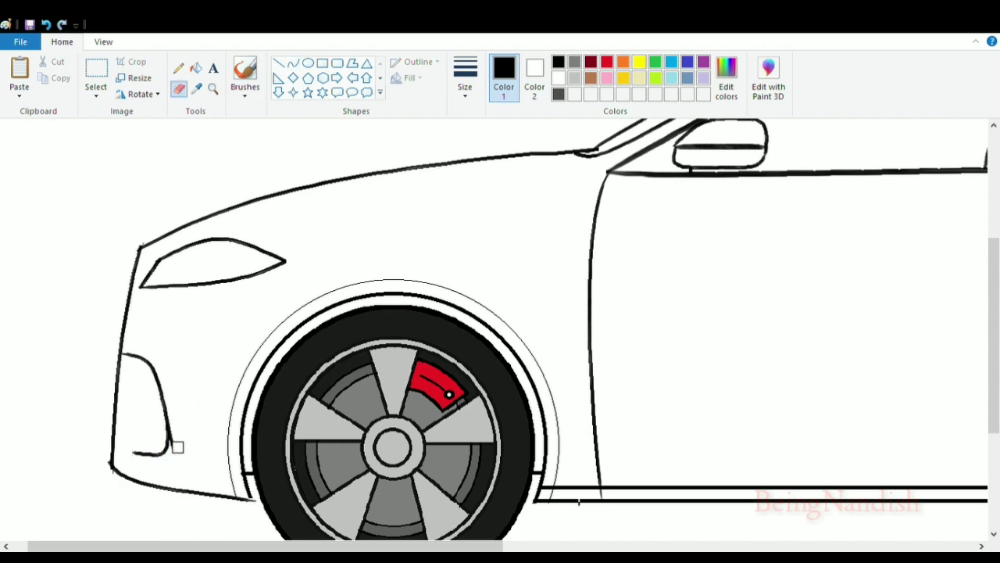
click(292, 63)
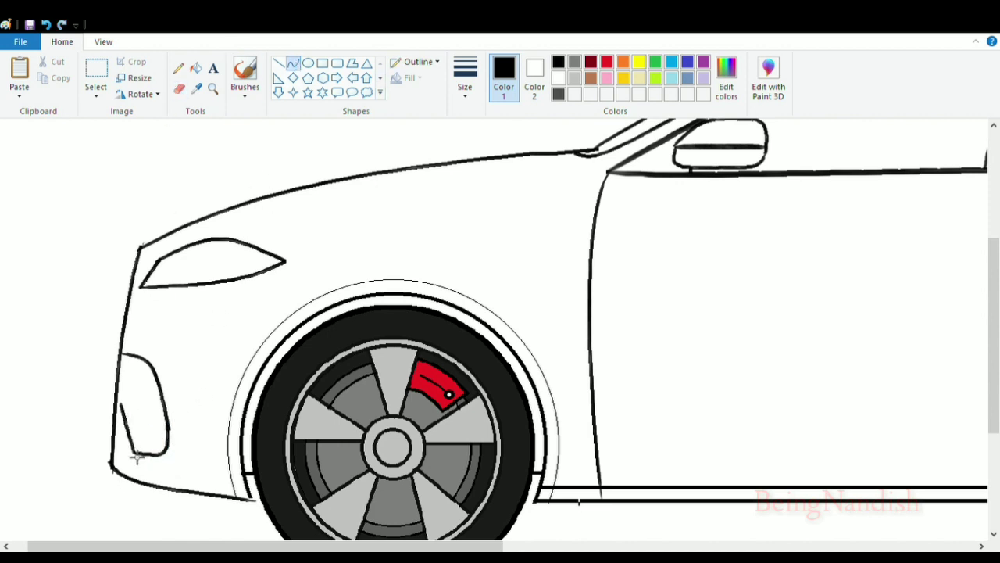
drag(138, 456, 123, 362)
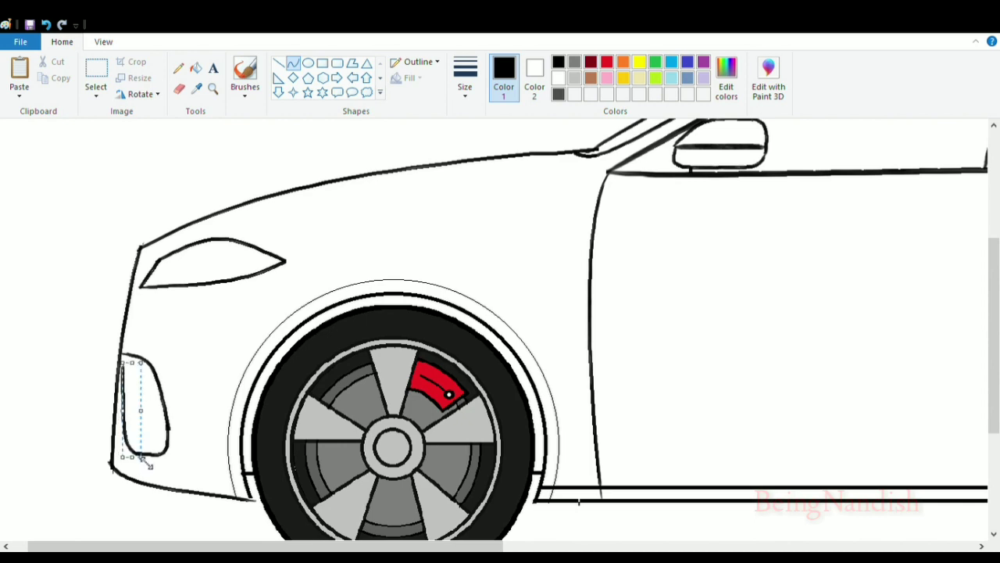
click(138, 361)
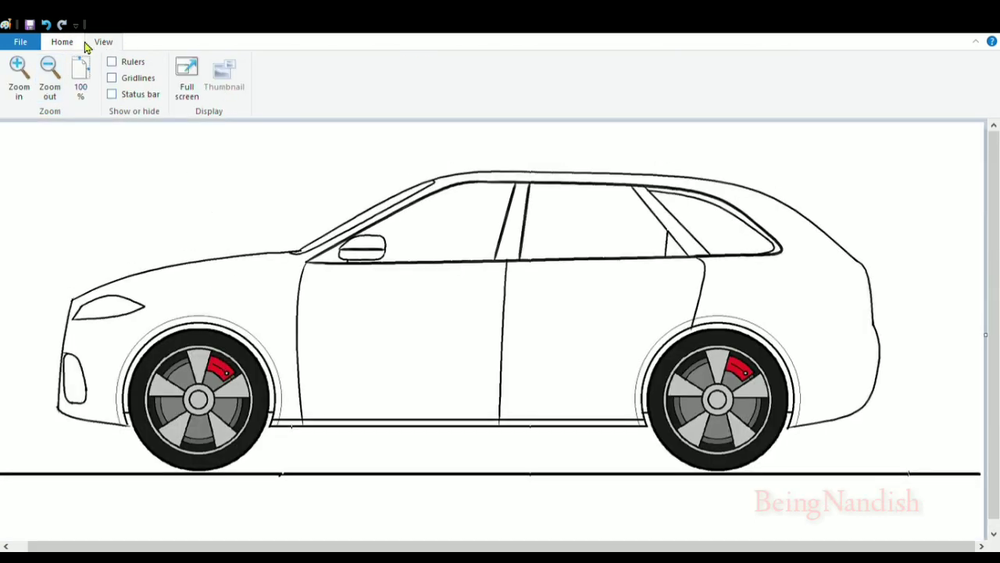
Step: Draw lines joining the headlight to the hood and wheel arch, and a long nearly horizontal line from the front fender across the front door
click(81, 43)
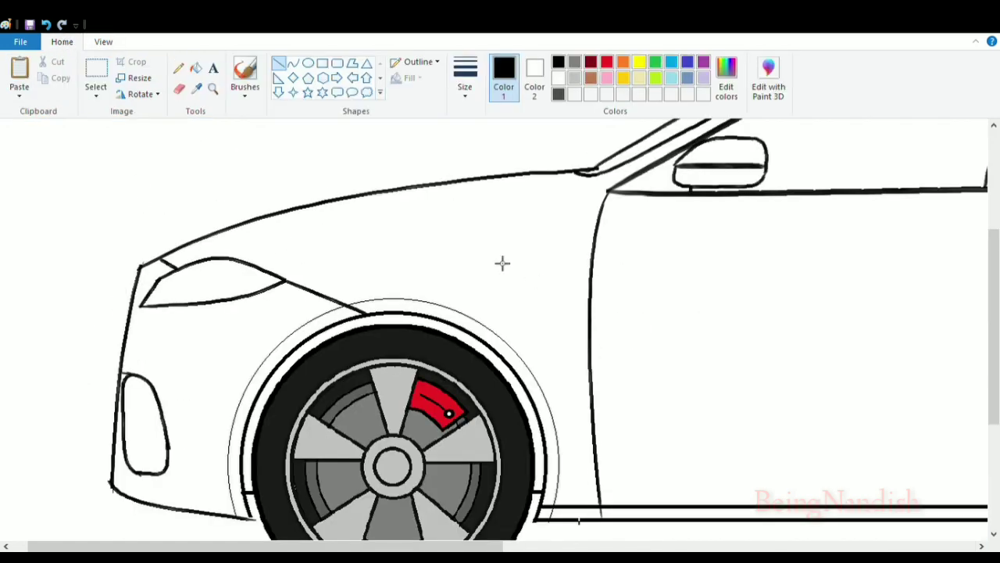
drag(472, 266, 843, 260)
click(293, 63)
mouse_move(461, 245)
mouse_down()
mouse_move(588, 281)
mouse_move(496, 297)
mouse_move(478, 290)
mouse_move(472, 268)
mouse_move(556, 288)
mouse_up()
click(45, 24)
scroll(551, 283, up, 2)
click(46, 24)
scroll(507, 259, down, 2)
scroll(507, 259, up, 1)
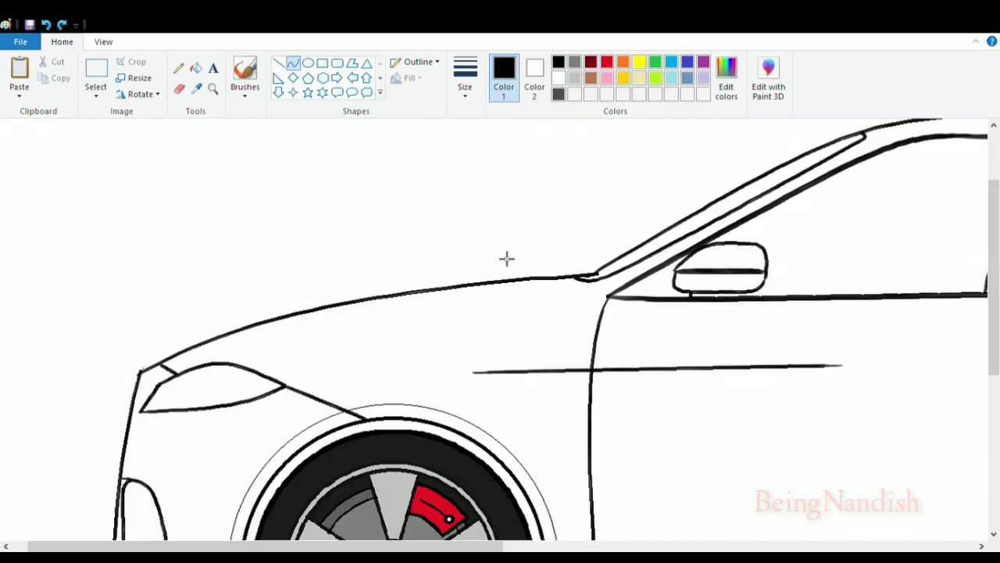
Step: Draw a curve from the front end of the fender line to the front door's edge and erase its overhanging tip
mouse_move(471, 359)
mouse_down()
mouse_move(615, 412)
mouse_move(942, 424)
mouse_move(493, 397)
mouse_move(463, 375)
mouse_up()
click(513, 356)
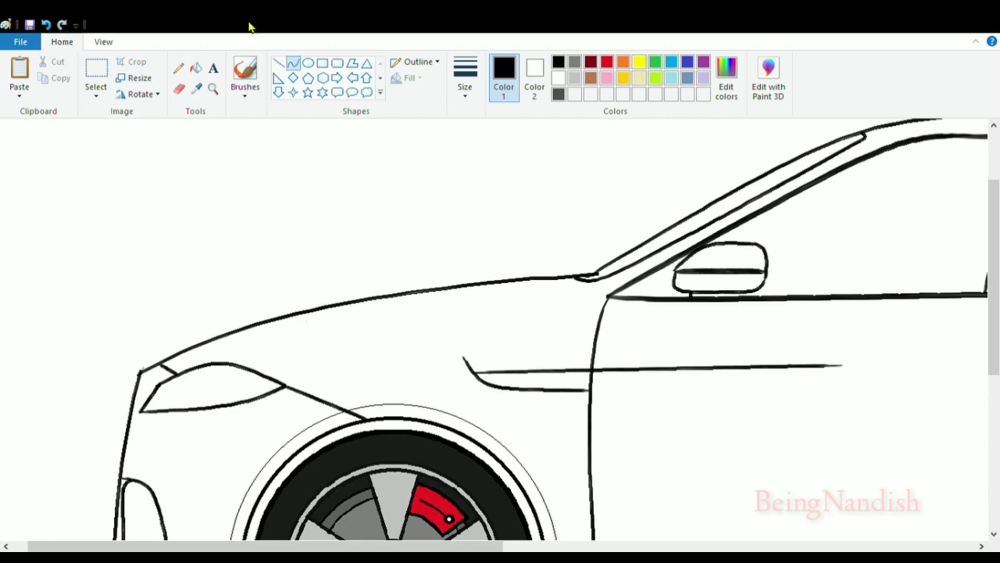
click(179, 88)
Step: Draw a door handle near the rear of the front door as a small rounded rectangle crossed by a slim rounded bar
scroll(463, 348, right, 3)
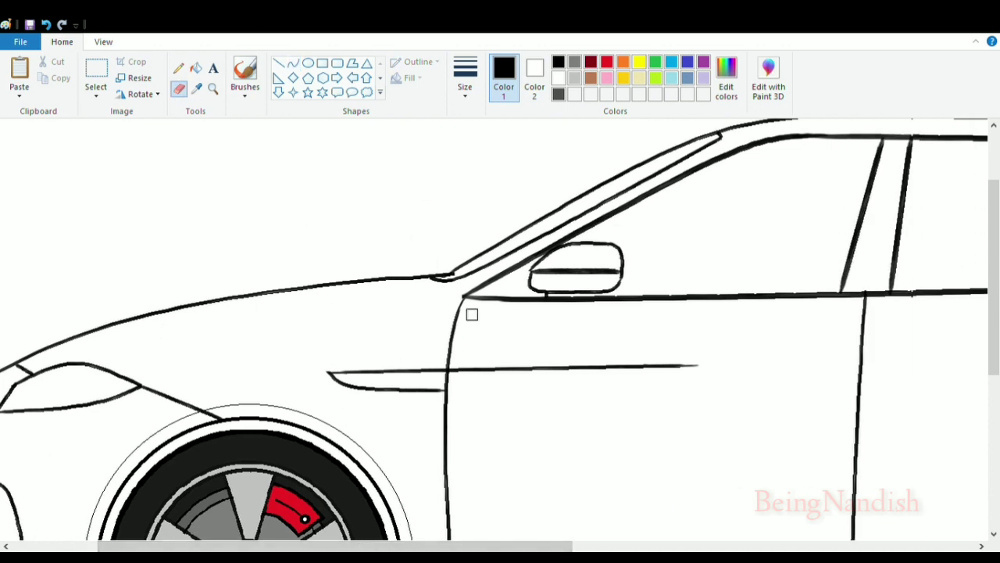
drag(336, 546, 584, 546)
click(337, 63)
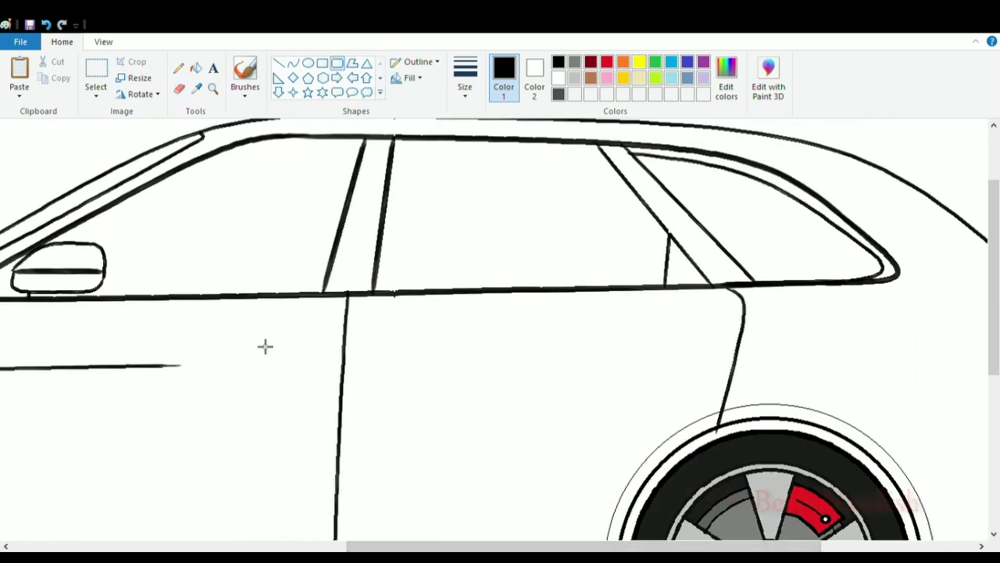
mouse_move(260, 338)
mouse_down()
mouse_move(346, 351)
mouse_move(248, 341)
mouse_move(312, 341)
mouse_move(277, 351)
mouse_move(290, 358)
mouse_up()
click(277, 351)
click(337, 63)
key(ctrl+z)
click(179, 89)
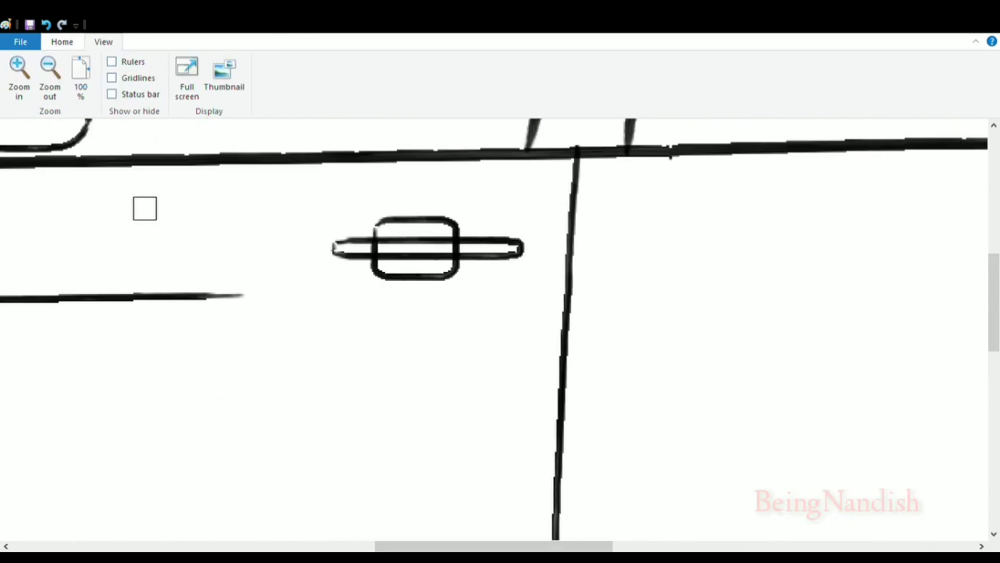
Step: Touch up the front door handle with white lines and add a small black mark on its bar
click(62, 41)
click(278, 62)
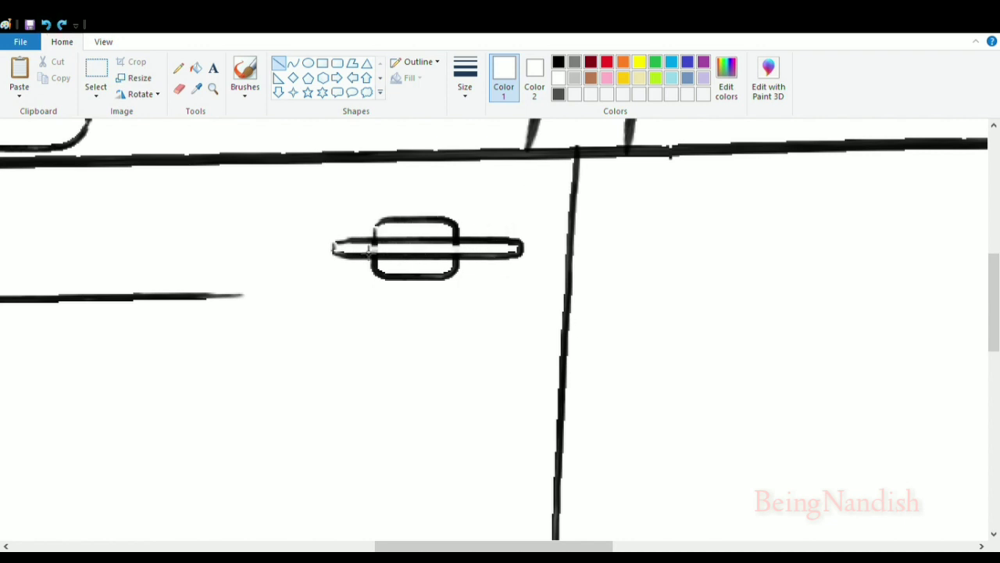
click(558, 62)
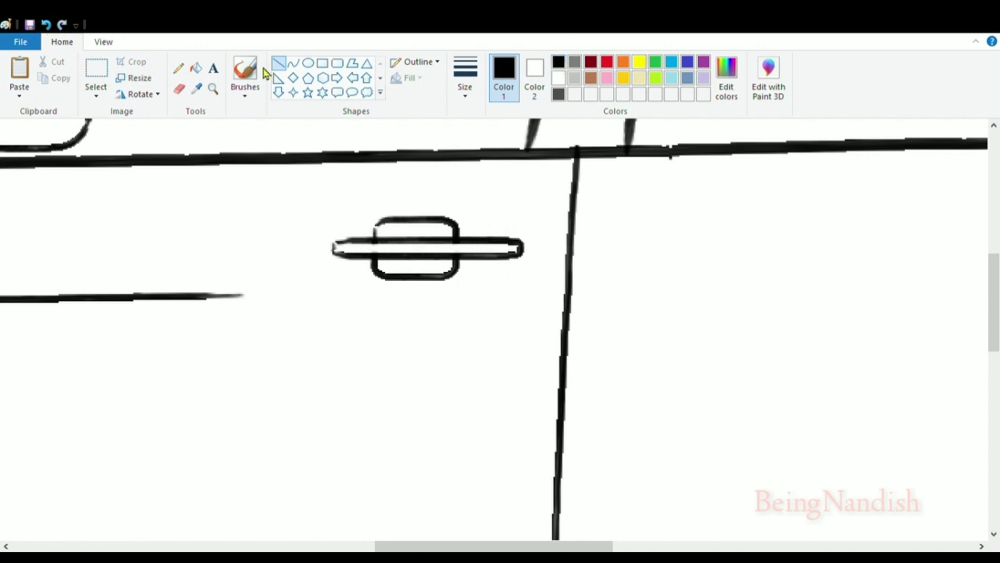
drag(481, 244, 490, 190)
key(ctrl+z)
Step: Copy the front door handle and place the duplicate near the rear edge of the rear door
click(103, 42)
click(49, 68)
click(49, 68)
click(62, 42)
click(96, 78)
drag(443, 257, 496, 294)
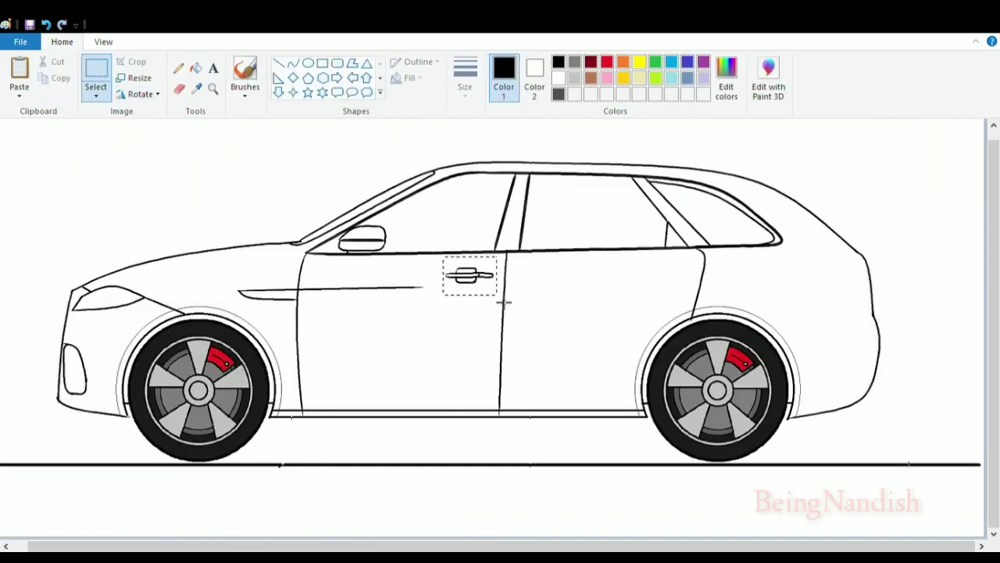
scroll(501, 309, up, 1)
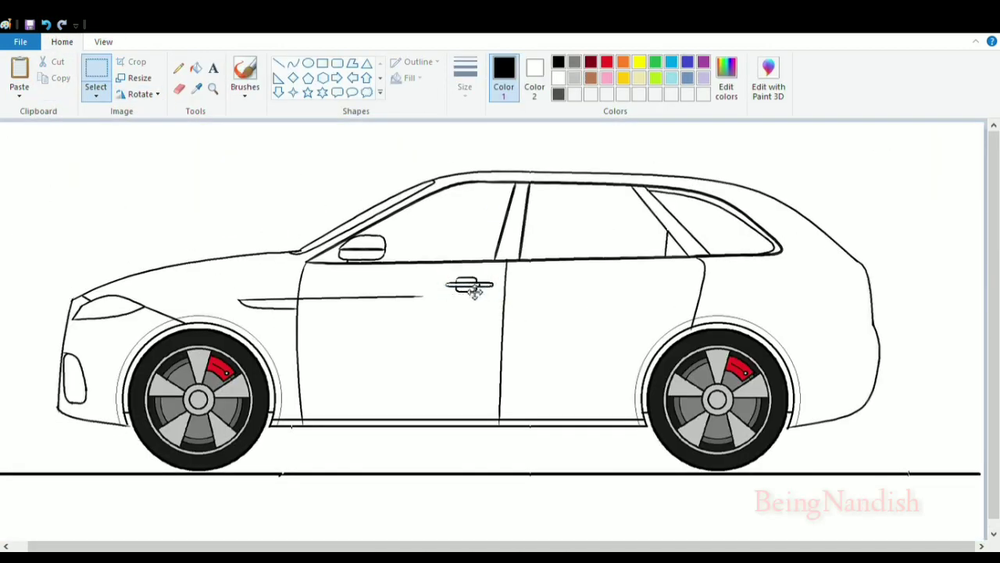
key(ctrl+c)
key(ctrl+v)
drag(29, 139, 665, 288)
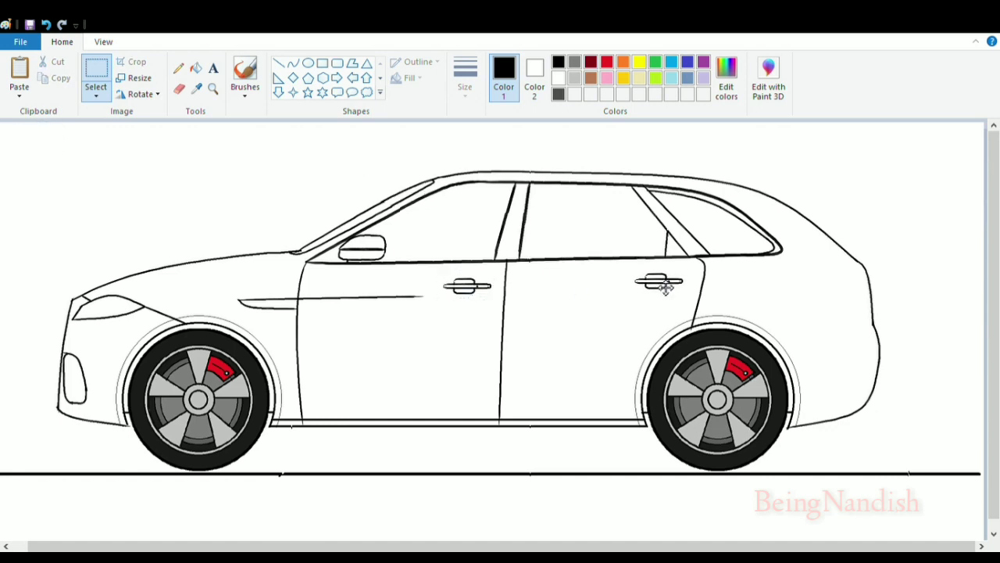
click(631, 252)
Step: Draw a horizontal line from the front bumper's lower corner to the wheel arch and a shorter line with a slanted end beneath it
click(103, 41)
click(18, 68)
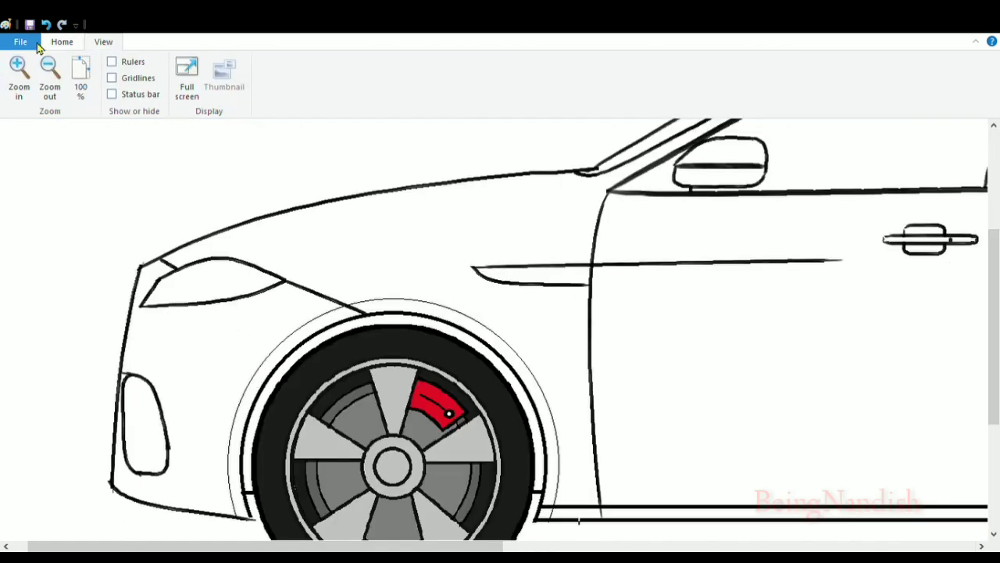
click(61, 42)
click(280, 64)
scroll(235, 274, down, 3)
drag(120, 274, 221, 289)
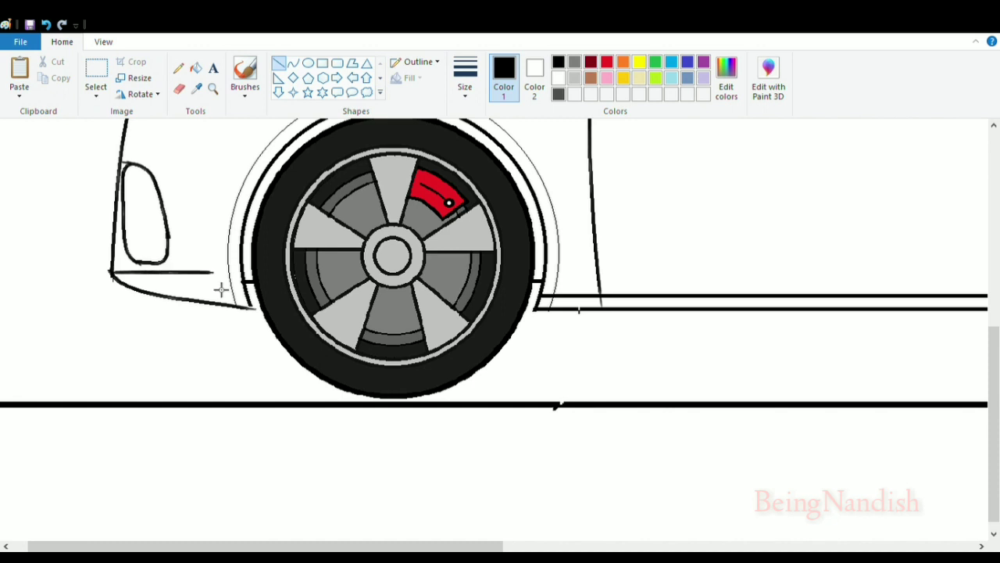
drag(125, 288, 176, 289)
scroll(278, 408, up, 3)
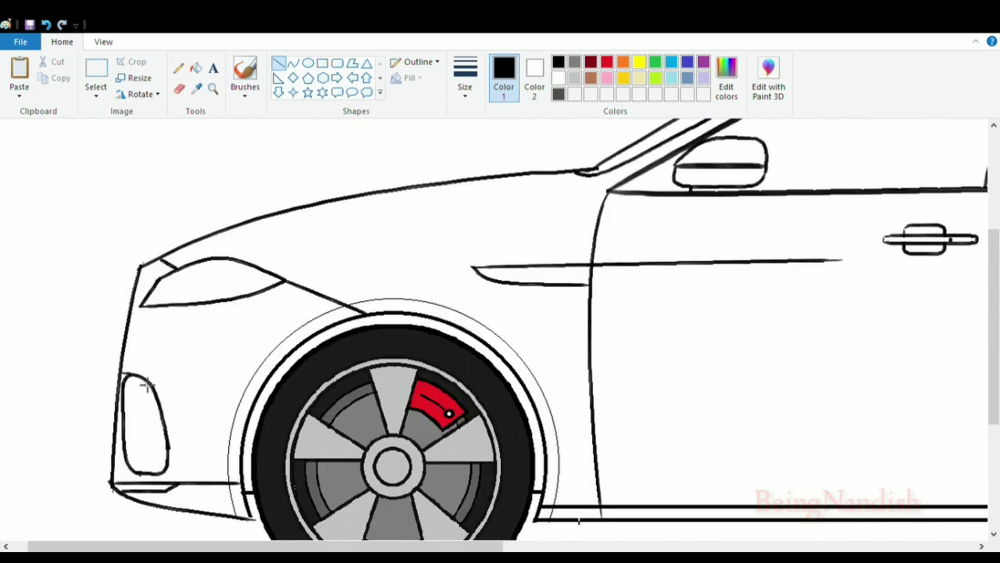
drag(145, 387, 147, 480)
drag(135, 439, 104, 113)
click(46, 25)
click(46, 25)
Step: Draw a slim vertical curve just inside the air intake's front edge
click(293, 64)
scroll(151, 502, down, 2)
mouse_move(142, 280)
mouse_down()
mouse_move(148, 374)
mouse_move(136, 278)
mouse_up()
click(46, 25)
drag(139, 343, 144, 377)
click(137, 329)
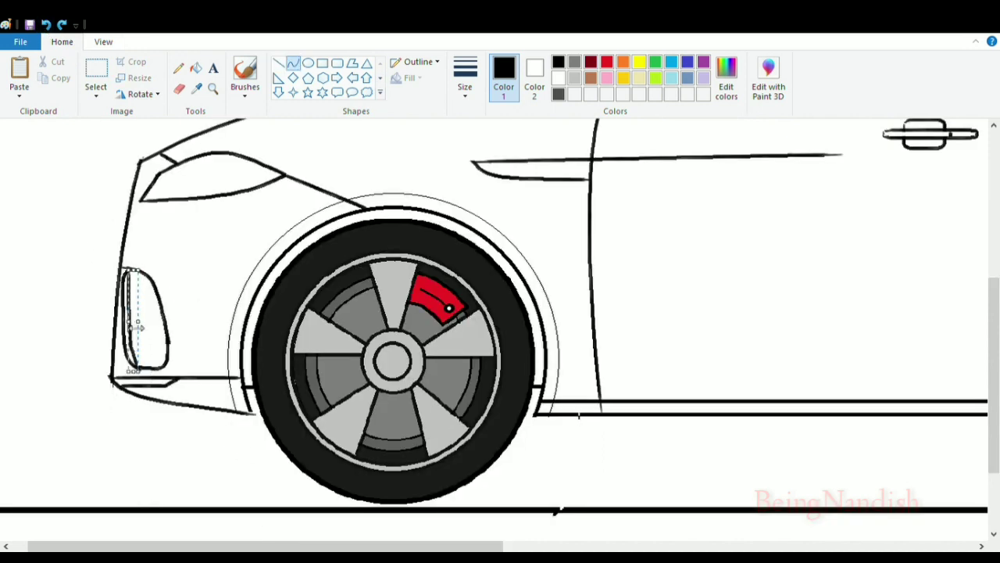
Step: Draw a curve just inside the sloping rear outline and a pointed spoiler projecting from the roof's rear end
click(104, 41)
click(50, 78)
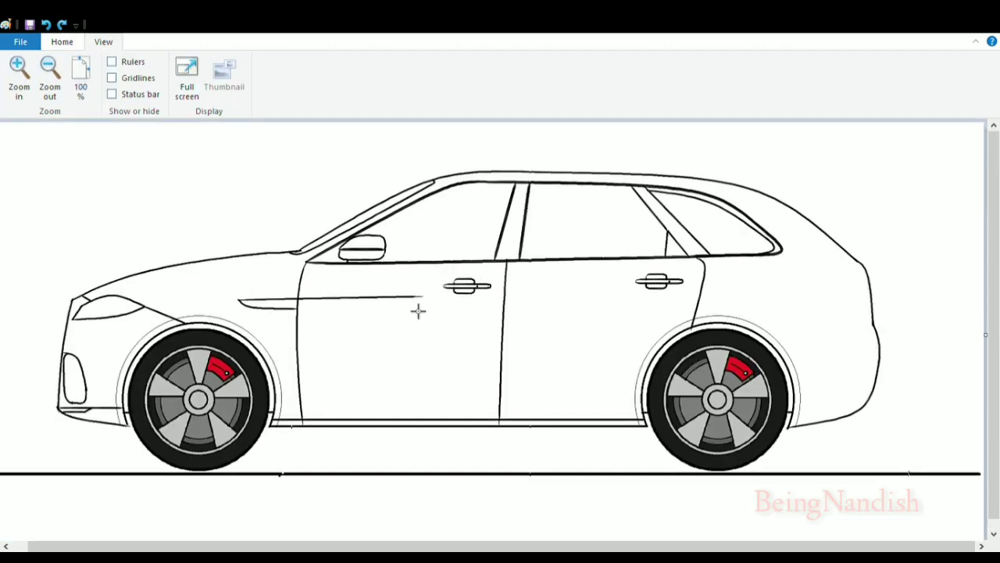
click(50, 78)
click(22, 78)
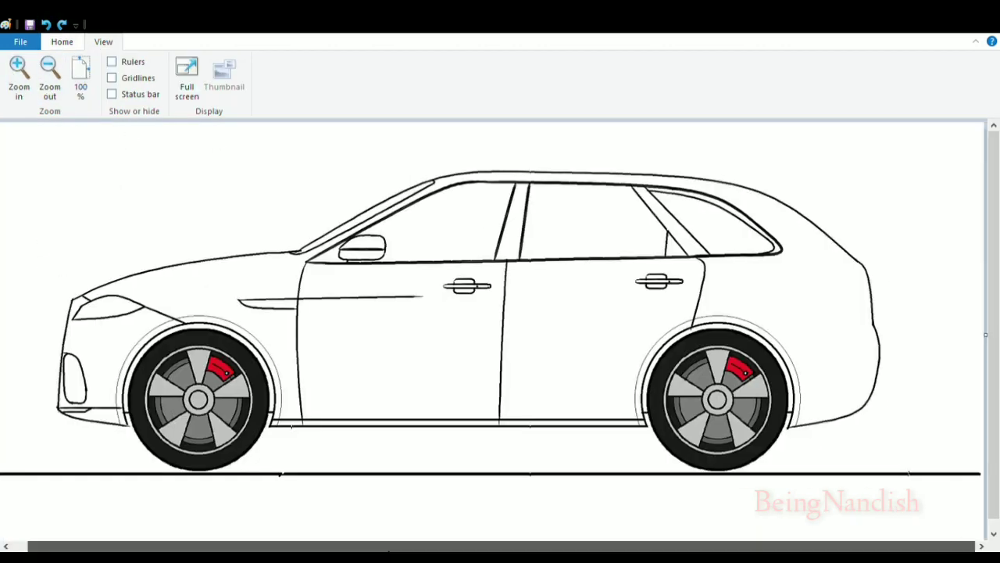
click(19, 78)
drag(391, 546, 868, 547)
click(61, 42)
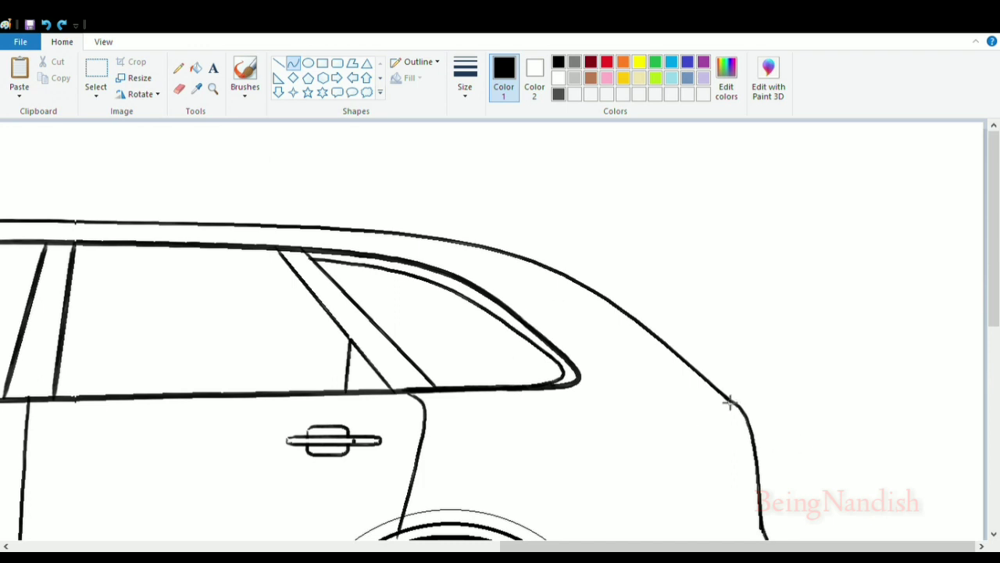
mouse_move(726, 397)
mouse_down()
mouse_move(505, 268)
mouse_move(502, 256)
mouse_move(545, 290)
mouse_up()
drag(553, 245, 638, 268)
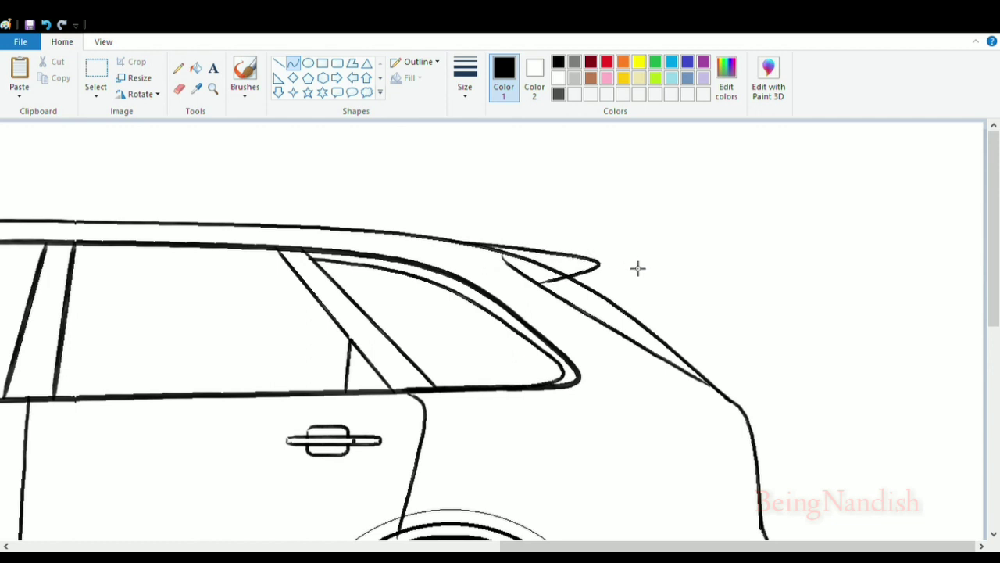
Step: Reshape the curve forming the rear spoiler and erase the old roof outline running beneath it
drag(458, 290, 445, 292)
drag(447, 245, 441, 243)
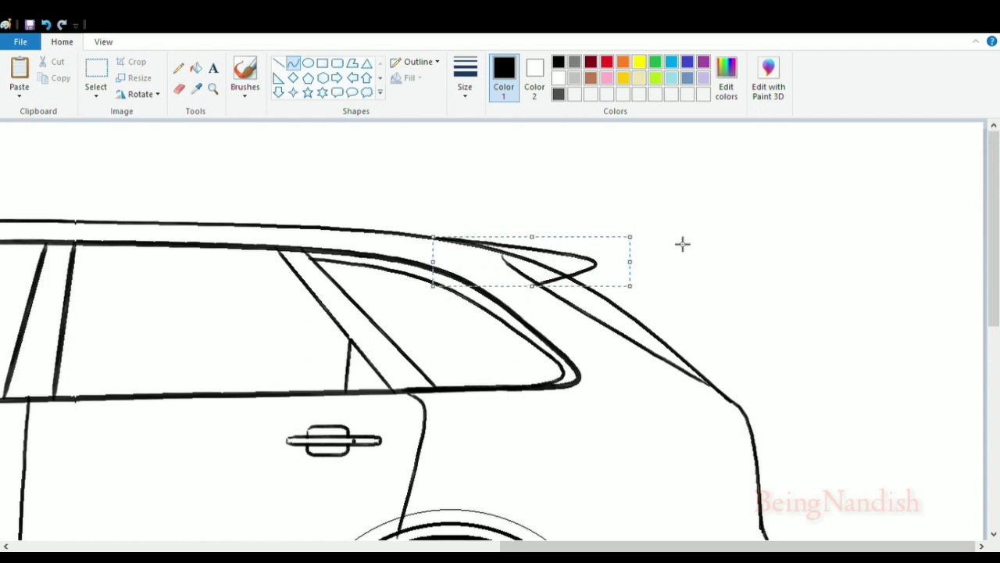
click(179, 88)
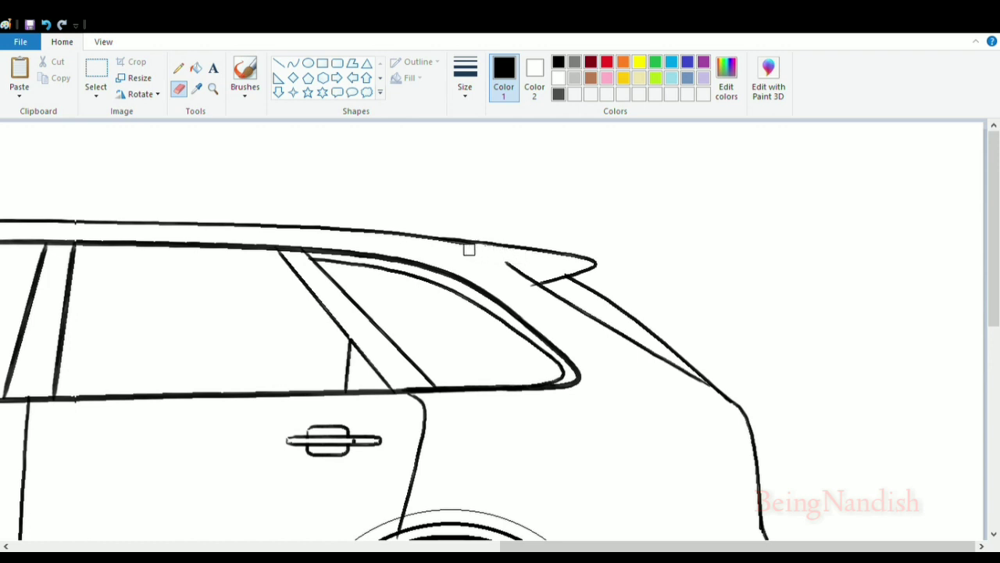
click(293, 64)
click(490, 261)
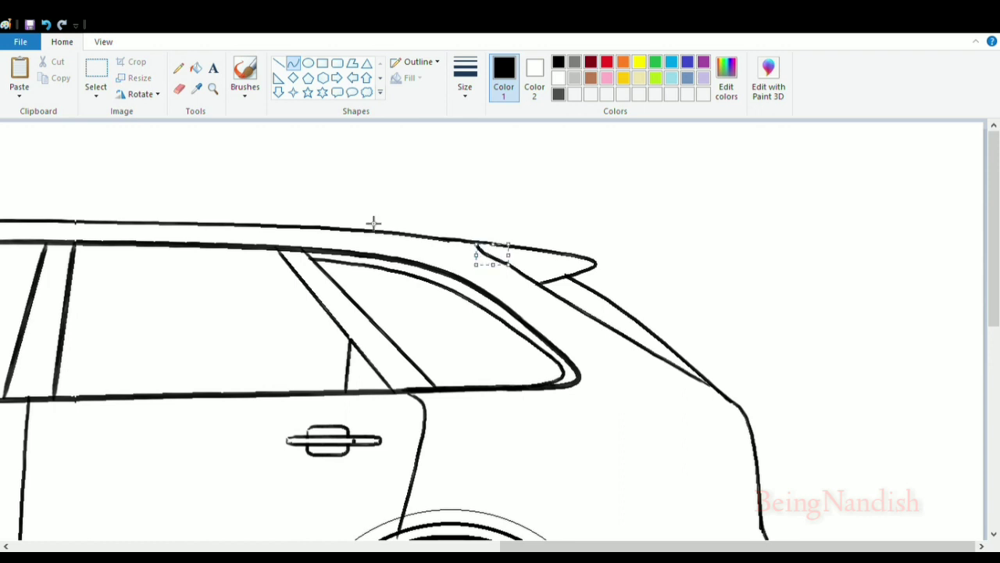
click(47, 25)
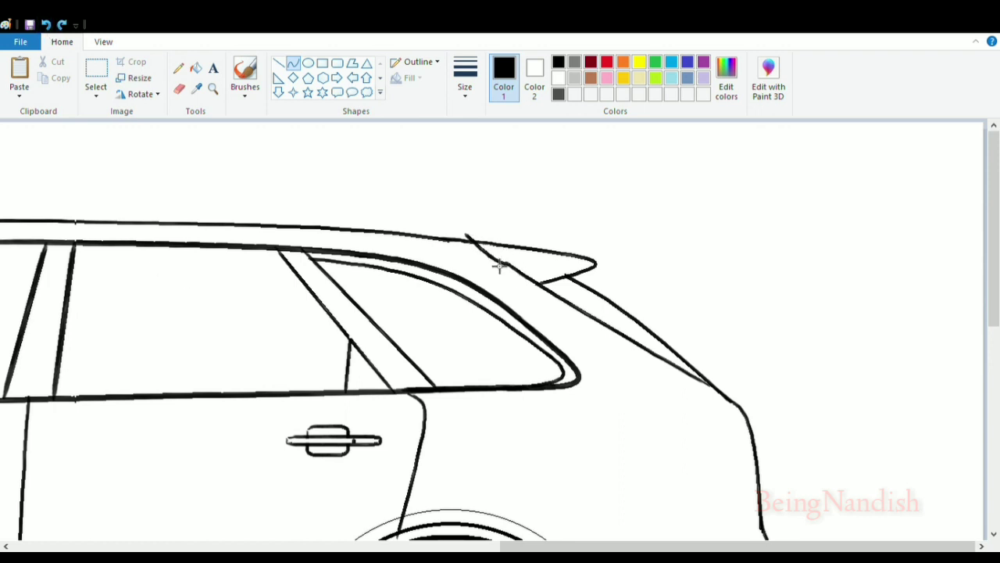
drag(469, 237, 512, 263)
click(517, 252)
click(45, 28)
Step: Draw a short bent curve joining the inner rear window line to the roof at the spoiler's front end
click(103, 42)
click(20, 76)
drag(522, 546, 560, 546)
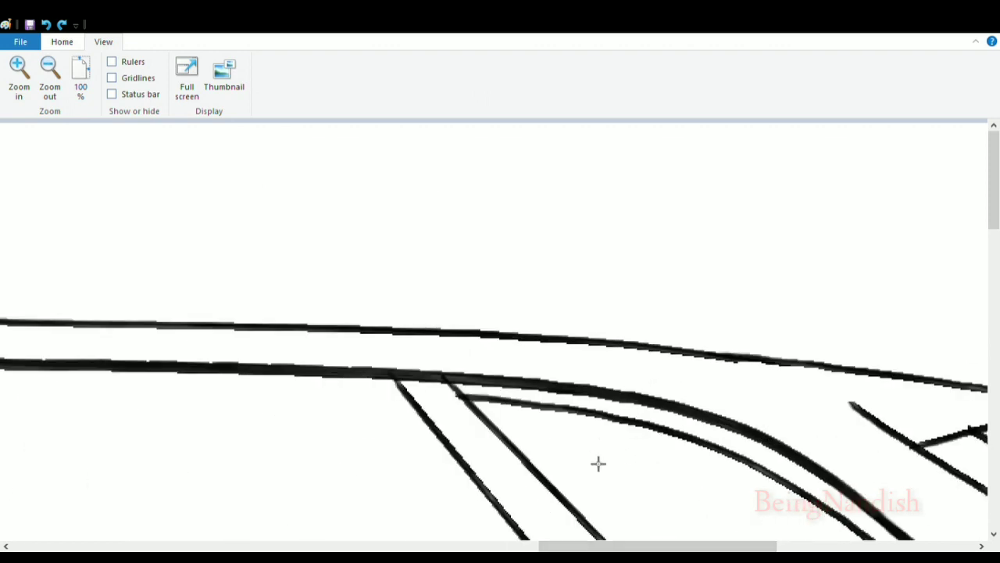
drag(664, 546, 731, 546)
click(63, 41)
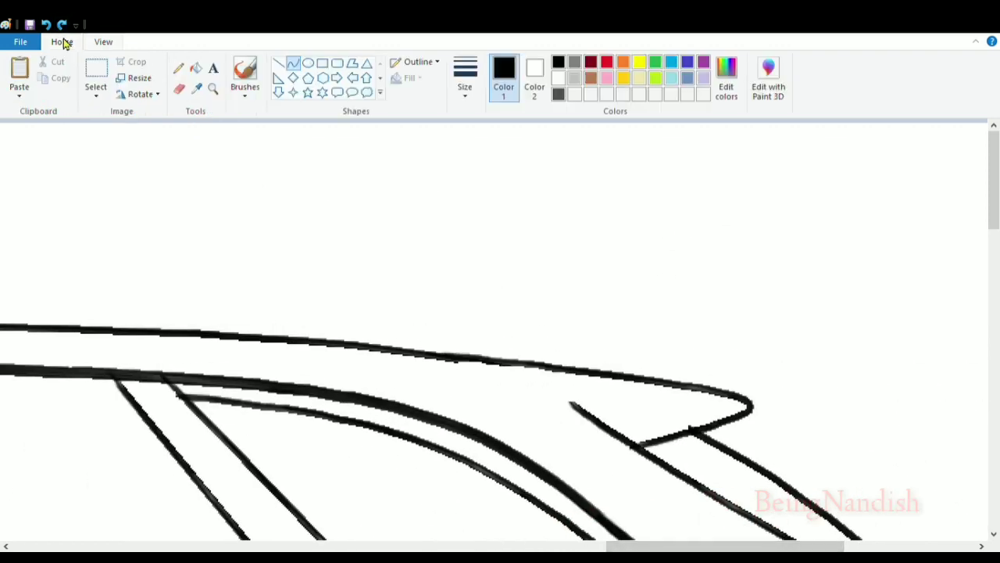
scroll(407, 154, down, 3)
drag(554, 267, 576, 284)
scroll(305, 217, down, 3)
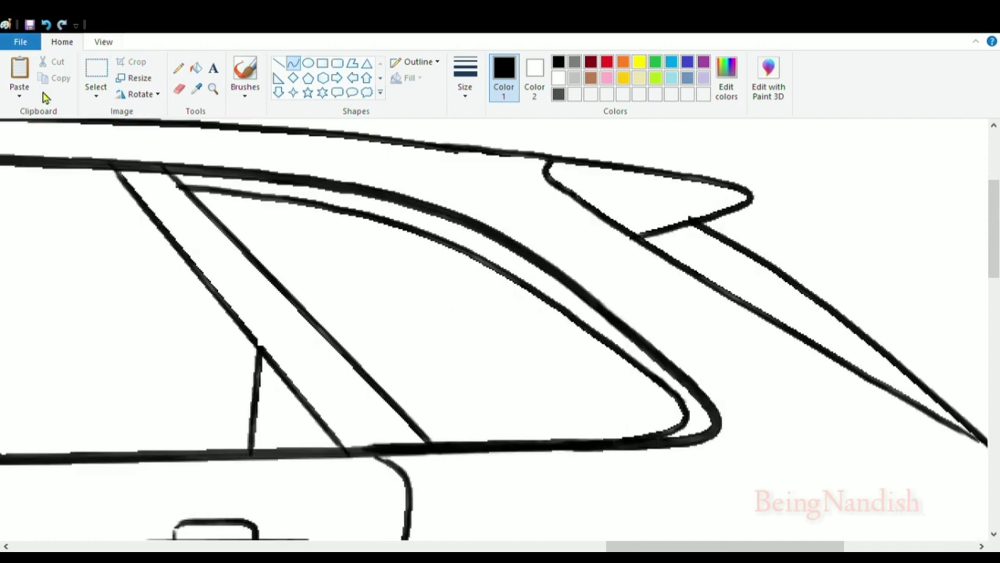
Step: Draw the tail light's upper edge as a curve running forward from the rear outline and bending down at its front
click(99, 44)
click(30, 85)
click(48, 83)
click(48, 83)
click(66, 43)
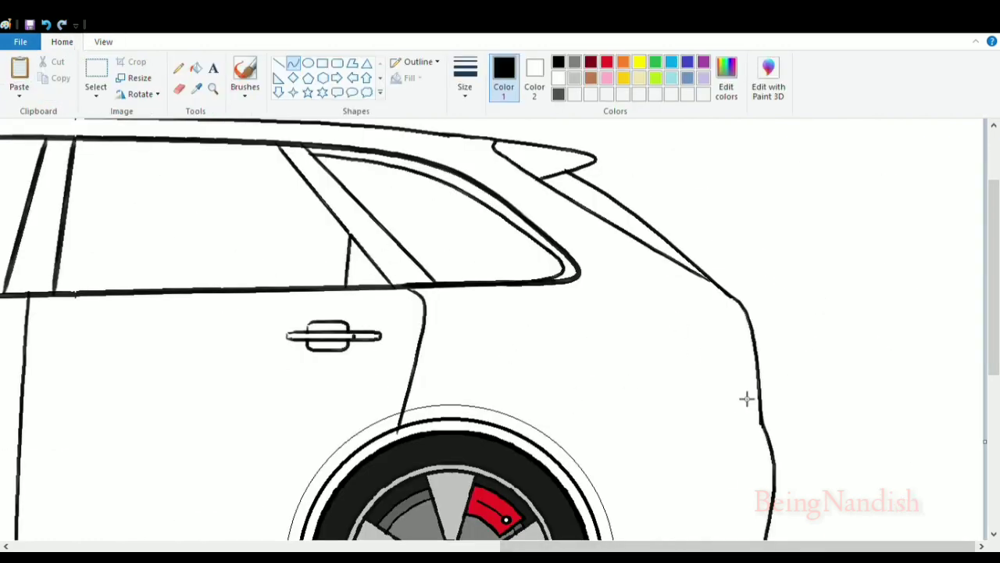
drag(746, 324, 625, 379)
drag(647, 351, 644, 344)
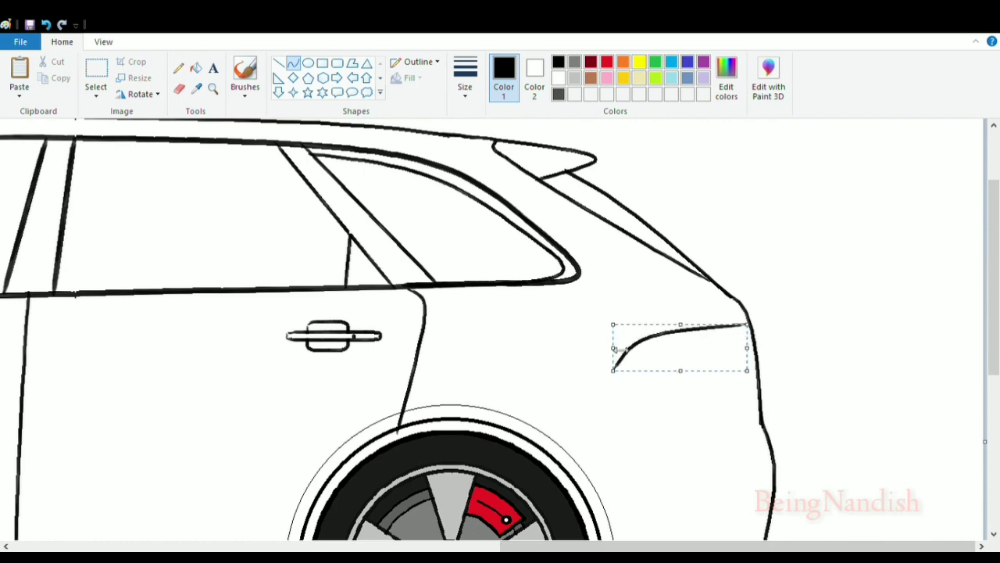
click(593, 379)
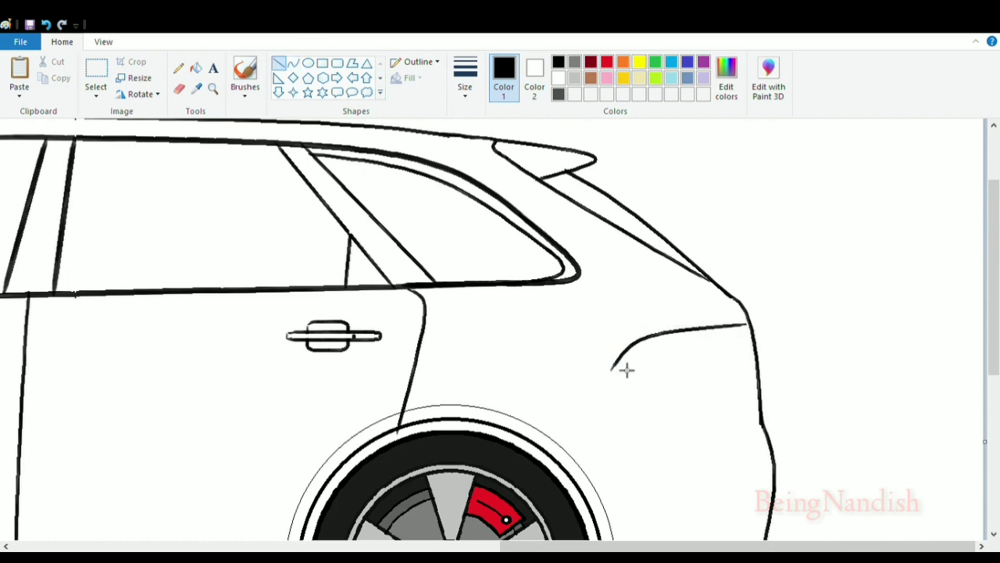
Step: Draw a horizontal lower edge for the tail light and a slanted line from its front corner to the rear wheel arch
drag(709, 368, 753, 362)
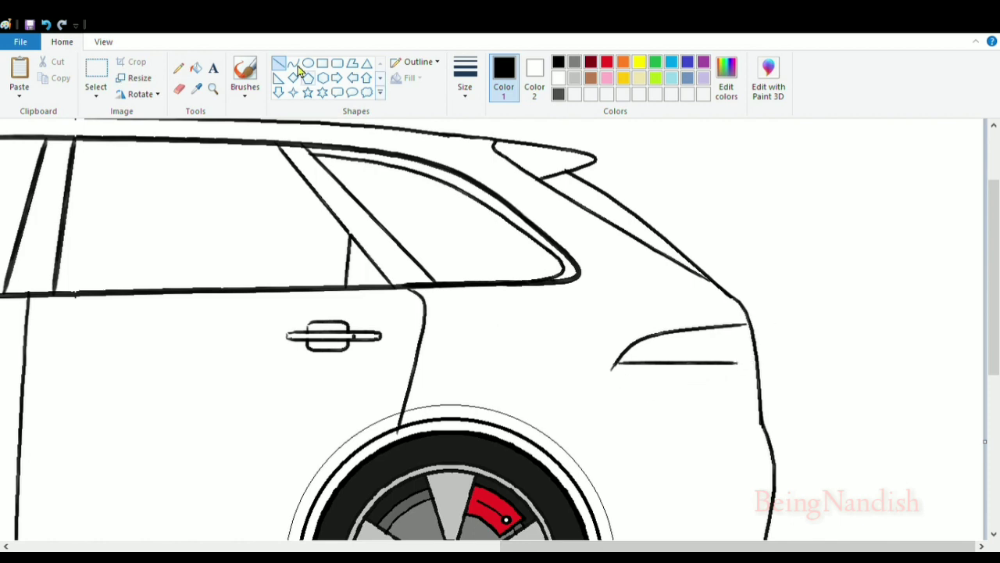
drag(602, 401, 557, 454)
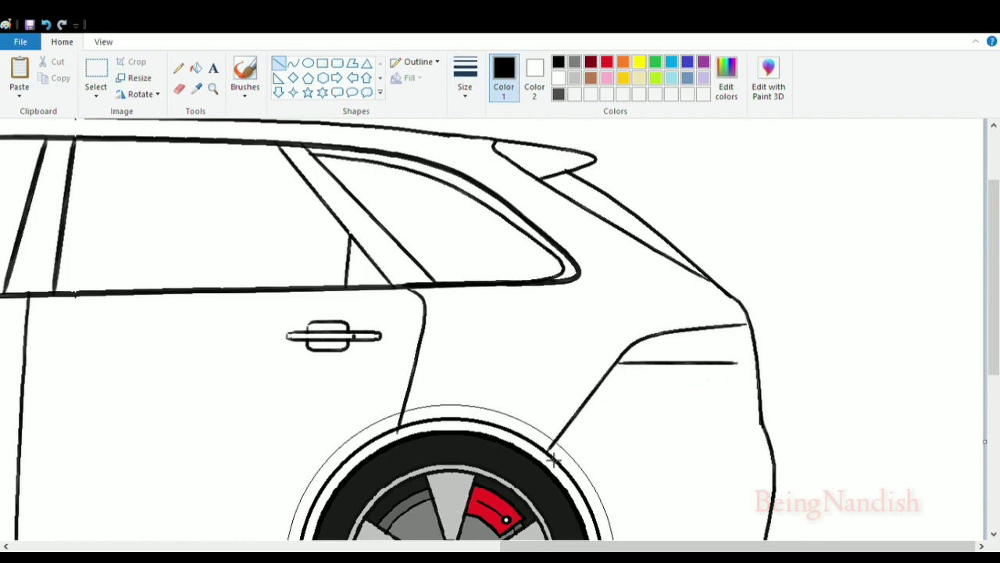
Step: Draw a small upright ellipse at the rear end of the tail light's lower edge
click(107, 43)
click(20, 72)
scroll(524, 469, down, 2)
drag(536, 547, 775, 547)
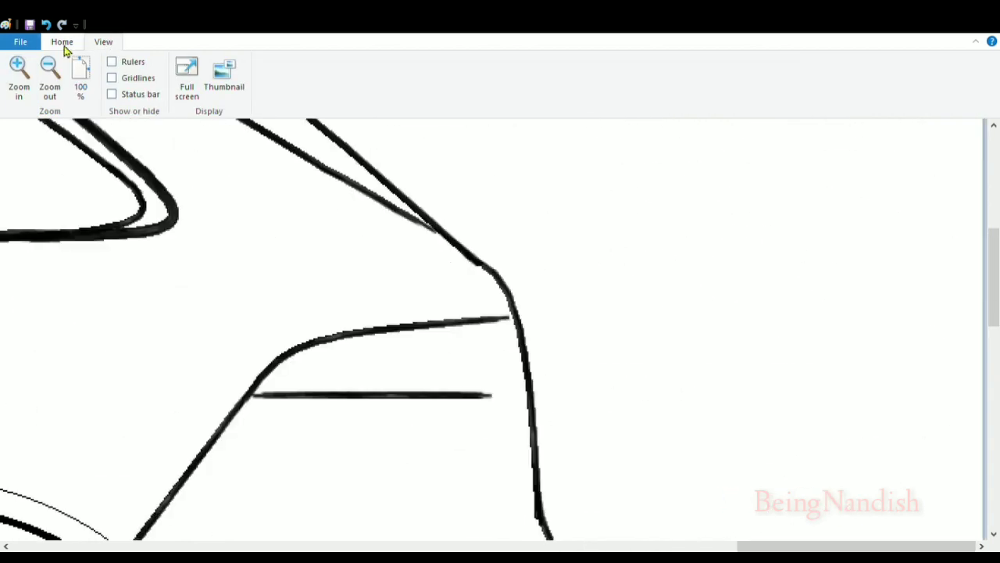
click(64, 44)
click(308, 63)
drag(484, 354, 515, 415)
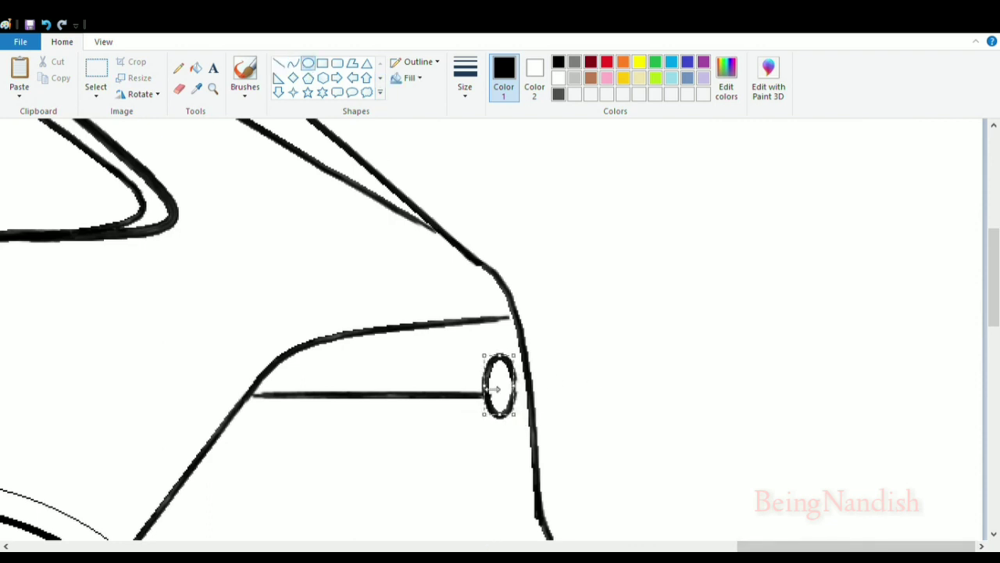
Step: Erase the upper part of the ellipse and join its remaining lower hook to the tail light's upper edge with a curve
click(179, 88)
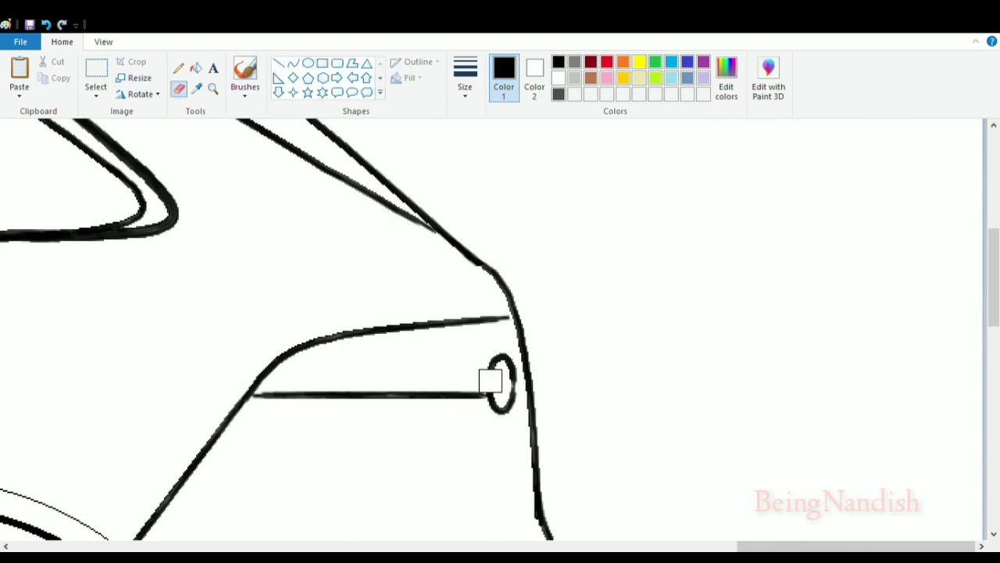
mouse_move(486, 383)
mouse_down()
mouse_move(509, 371)
mouse_move(510, 348)
mouse_move(520, 394)
mouse_move(519, 332)
mouse_move(521, 397)
mouse_up()
click(293, 62)
click(524, 357)
Step: Draw a curve across the rear bumper's lower corner, from the rear outline to the underside
click(103, 41)
click(49, 72)
click(50, 72)
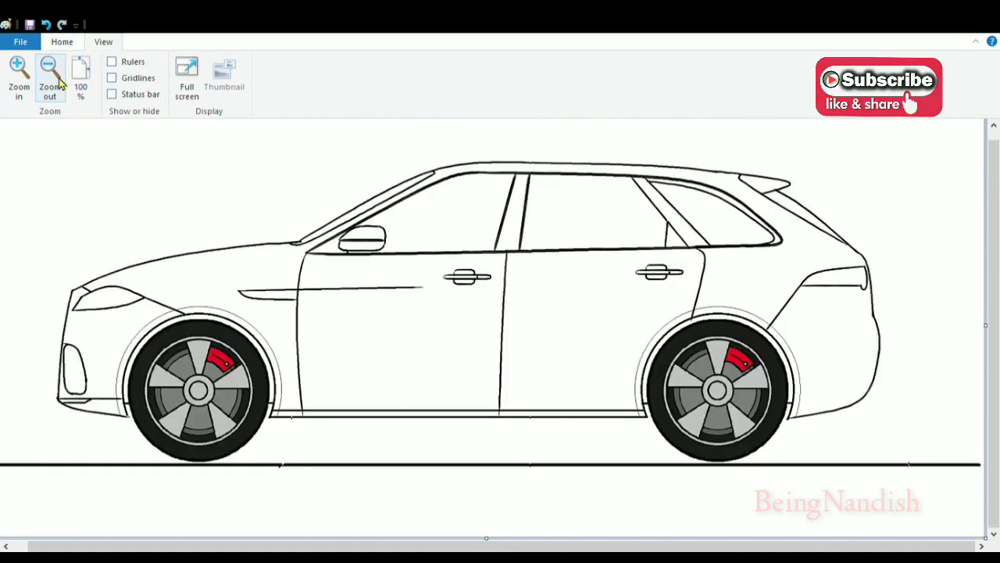
click(19, 72)
scroll(239, 407, right, 10)
scroll(591, 367, down, 5)
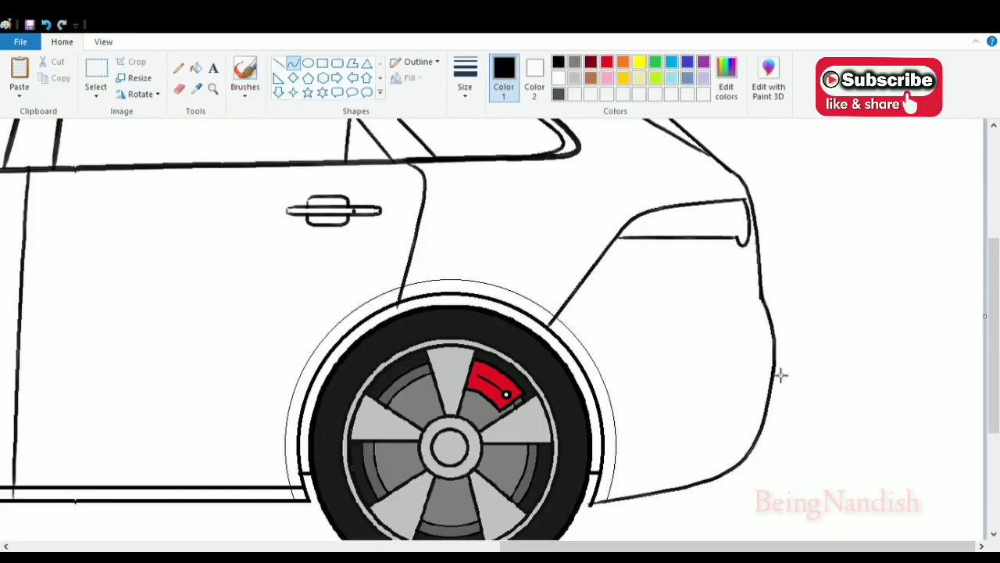
drag(750, 387, 660, 529)
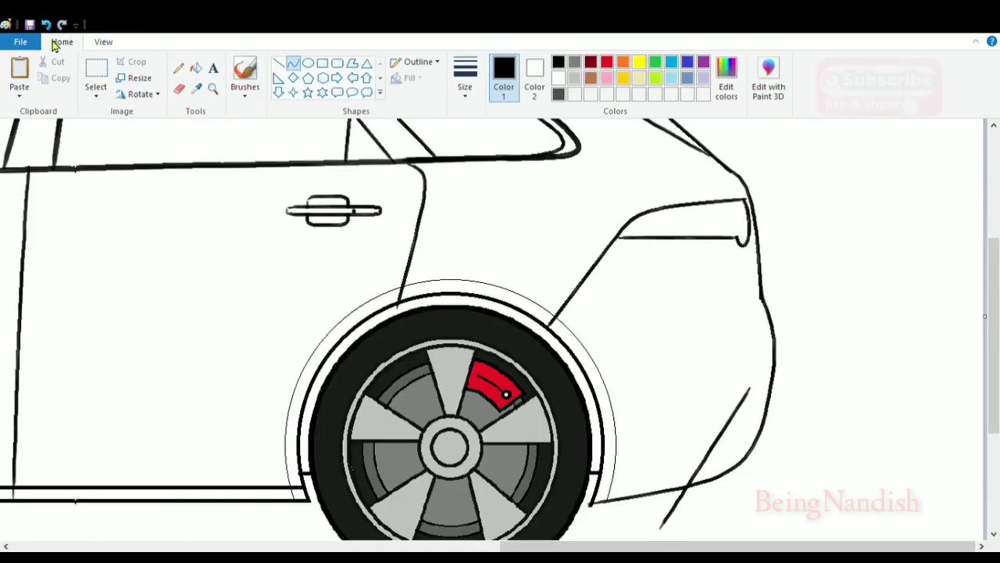
click(46, 25)
drag(772, 375, 665, 490)
mouse_move(717, 431)
mouse_down()
mouse_move(707, 407)
mouse_move(774, 393)
mouse_move(732, 442)
mouse_move(727, 414)
mouse_move(687, 487)
mouse_up()
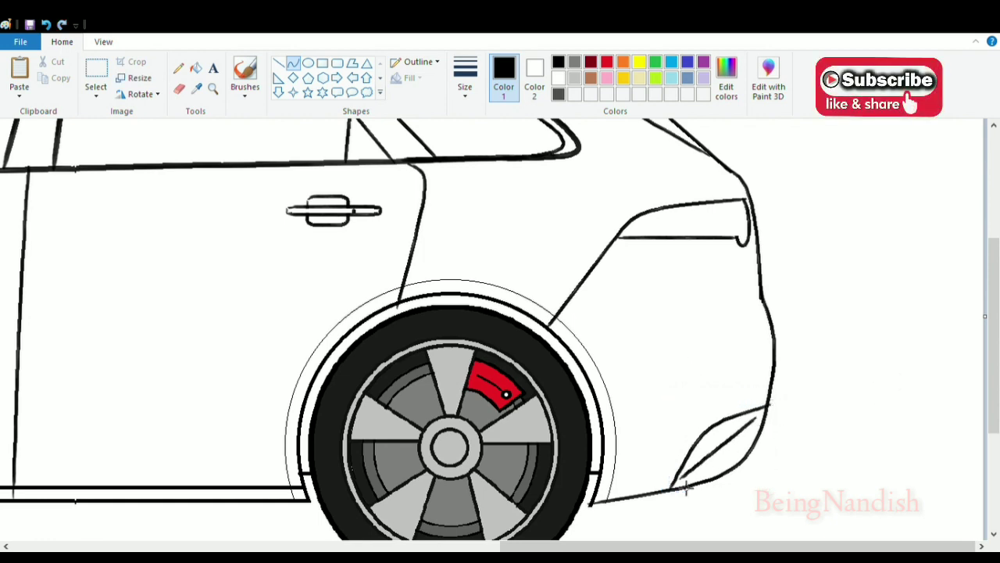
Step: Draw a parallel curve just inside the rear bumper's corner curve and a horizontal line from the wheel arch to that corner
mouse_move(720, 453)
mouse_down()
mouse_move(704, 430)
mouse_move(779, 390)
mouse_up()
click(45, 25)
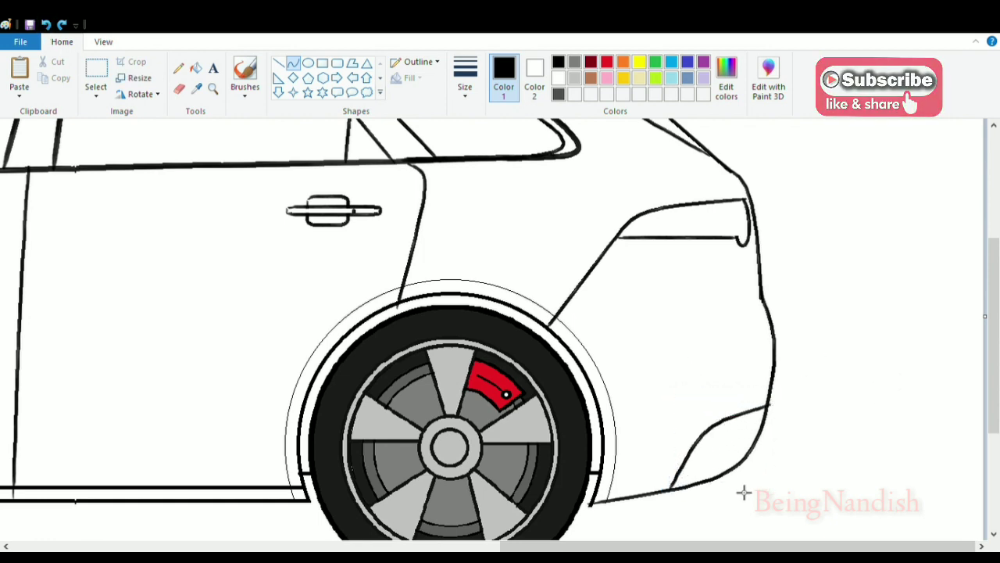
drag(683, 480, 761, 414)
mouse_move(722, 448)
mouse_down()
mouse_move(705, 429)
mouse_move(727, 427)
mouse_move(769, 447)
mouse_up()
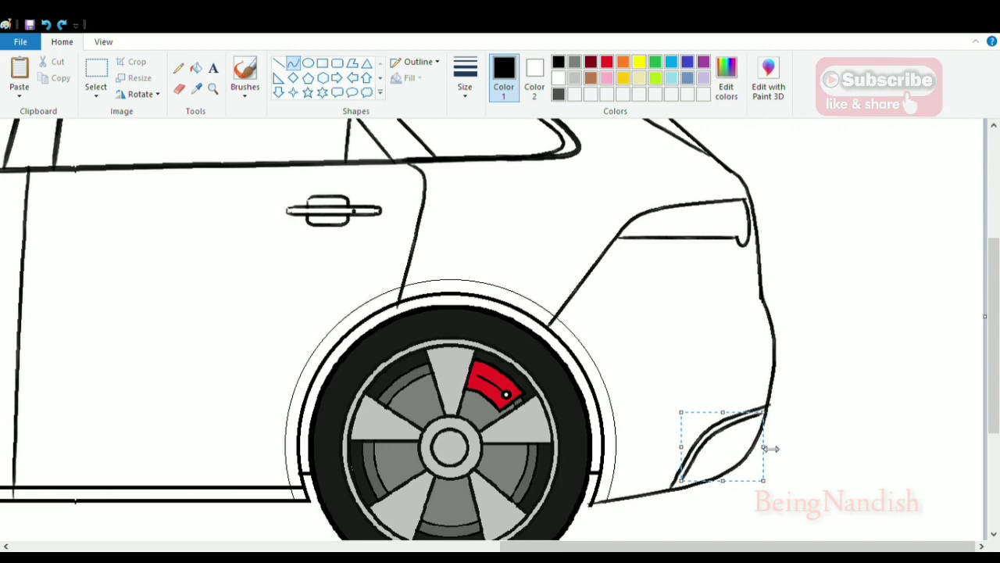
click(812, 408)
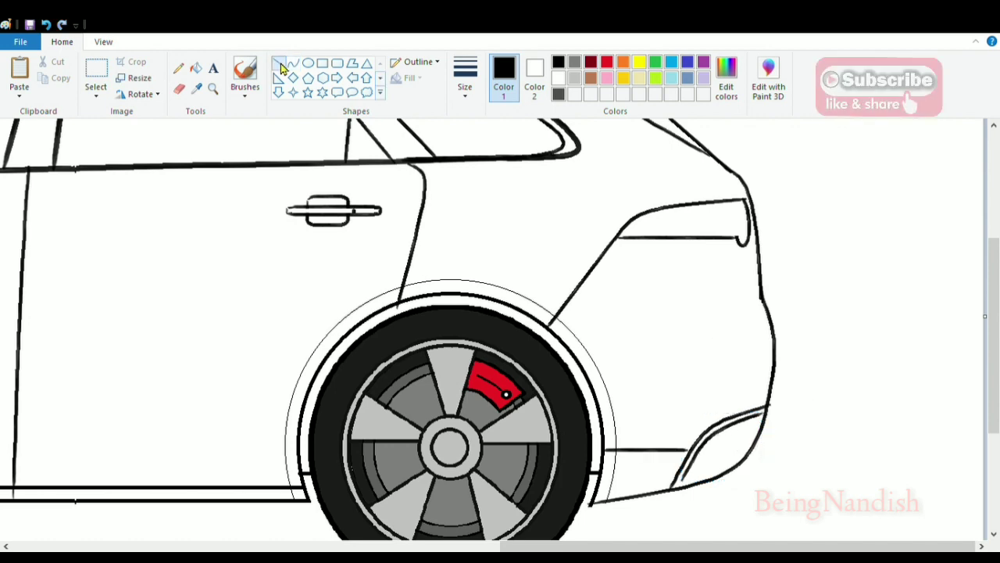
Step: Draw a small shark-fin antenna on the roof just ahead of the rear spoiler
click(280, 65)
scroll(458, 378, up, 5)
mouse_move(384, 212)
mouse_down()
mouse_move(439, 199)
mouse_move(461, 205)
mouse_move(407, 201)
mouse_up()
click(45, 25)
click(292, 65)
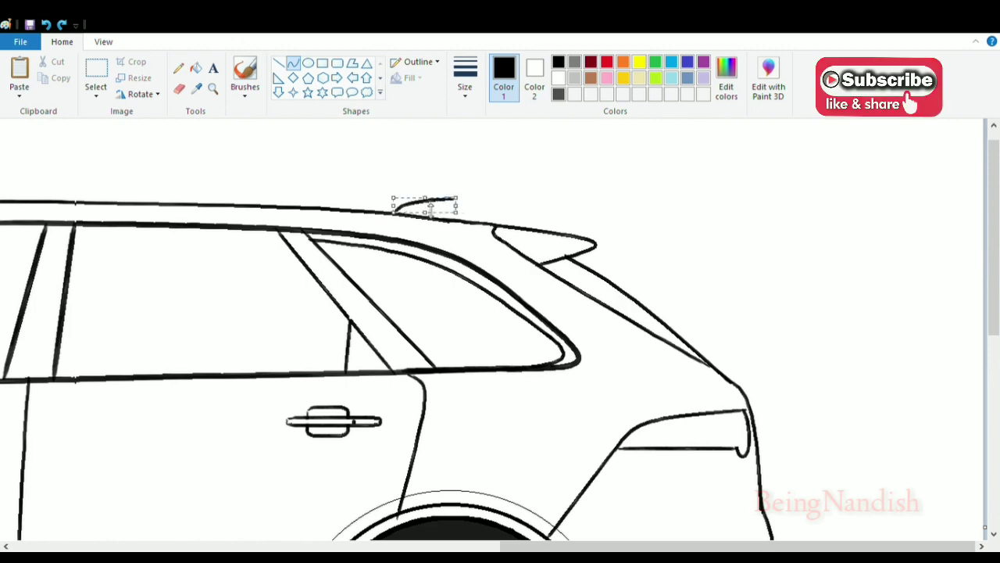
click(485, 196)
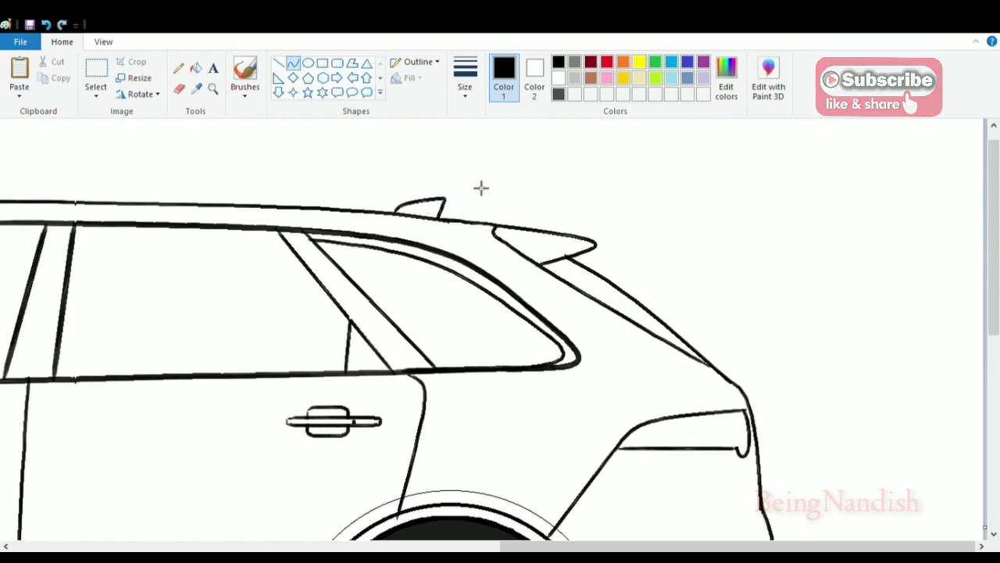
Step: Draw a long horizontal line across the lower part of both doors, between the front and rear wheel arches
click(103, 42)
click(49, 78)
click(62, 42)
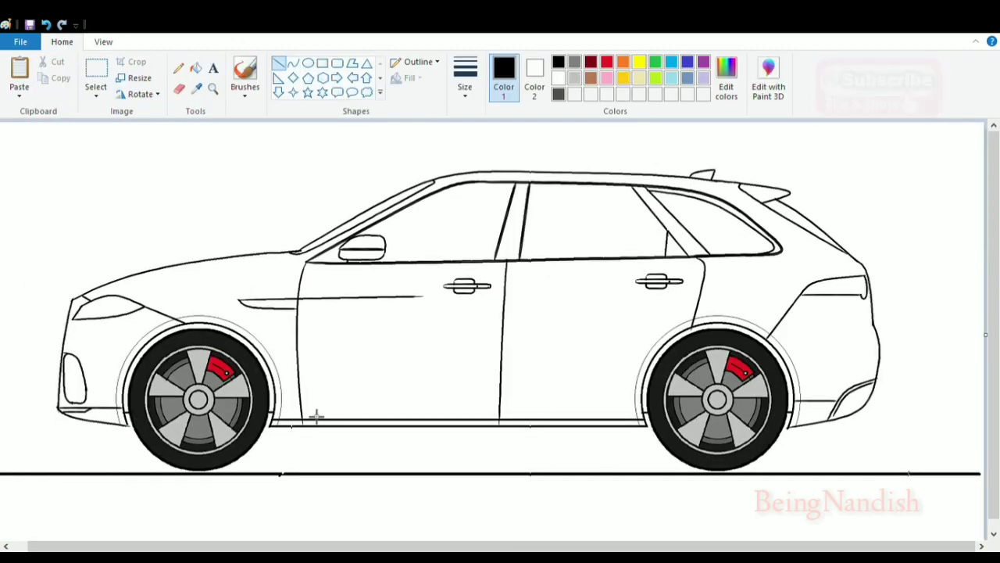
drag(389, 398, 637, 388)
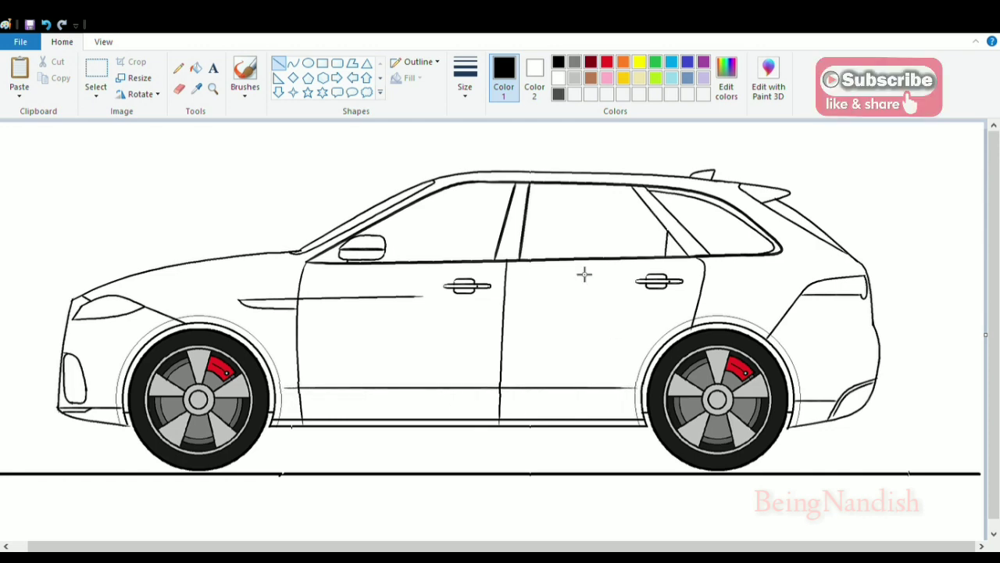
Step: Draw two nested curves inside the headlight, sweeping from its upper rear edge down toward its front corner
click(103, 41)
click(19, 72)
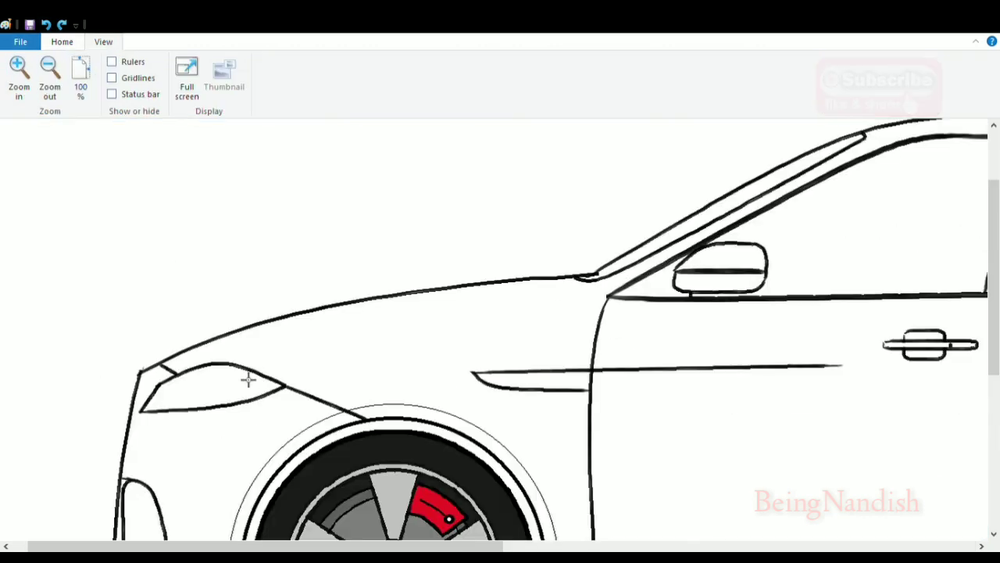
click(46, 24)
click(45, 24)
click(61, 41)
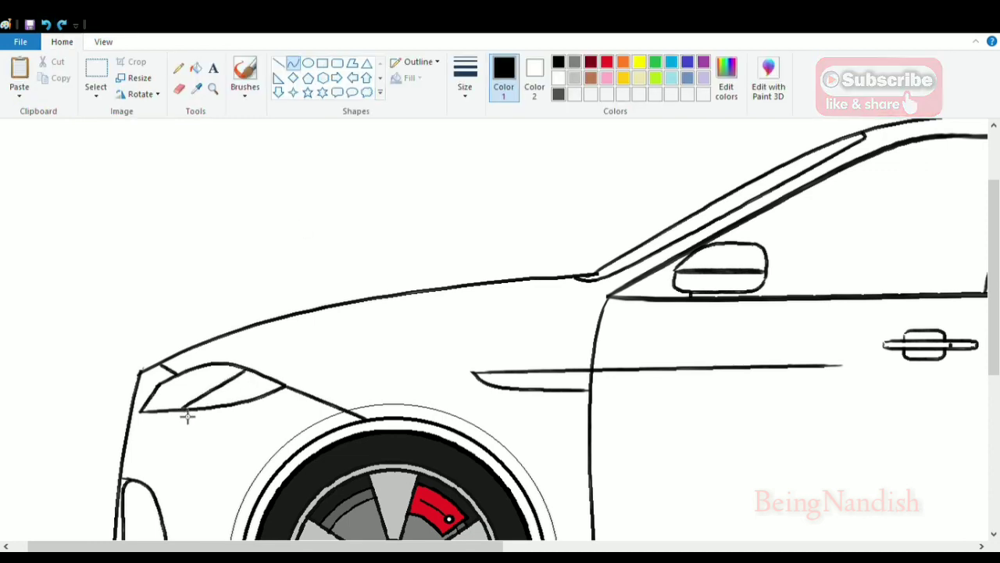
drag(187, 416, 241, 402)
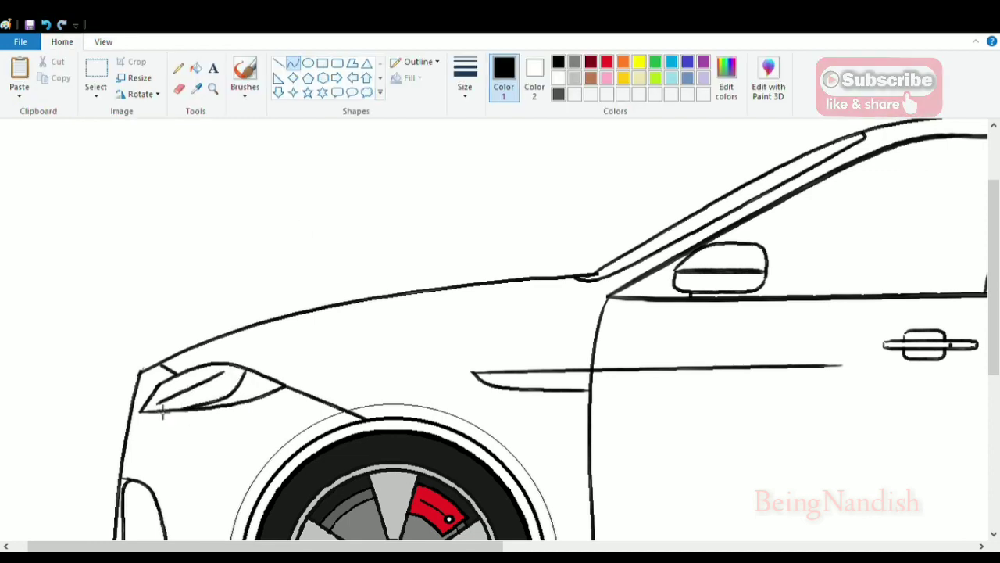
drag(162, 411, 250, 397)
Step: Draw two closely spaced horizontal lines across the middle of the front air intake
scroll(266, 268, down, 3)
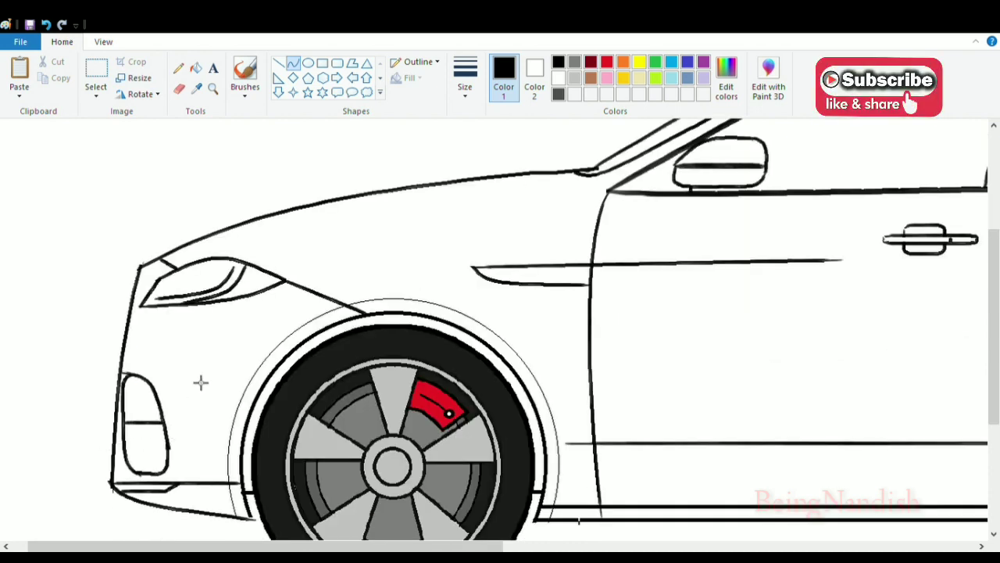
click(103, 41)
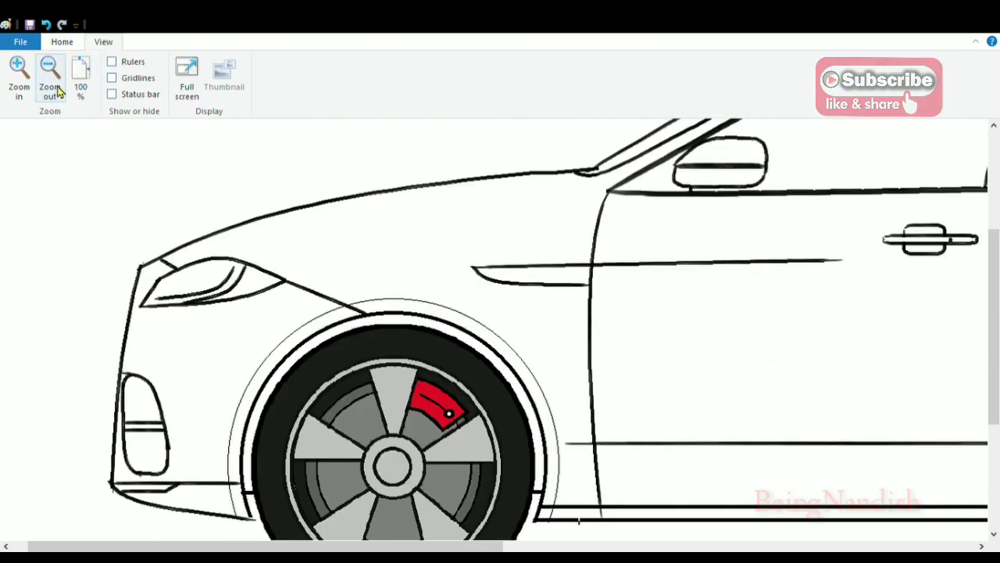
click(55, 86)
scroll(746, 269, up, 1)
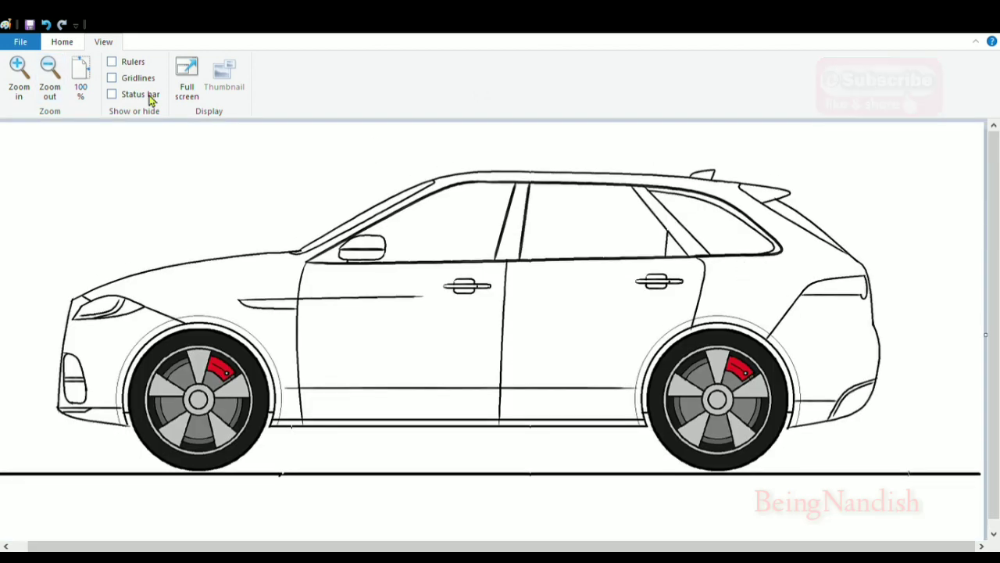
Step: Erase the rear body outline between the sloping rear window's lower end and the bumper
click(20, 76)
drag(429, 546, 901, 546)
scroll(910, 323, down, 3)
click(61, 41)
scroll(62, 43, down, 3)
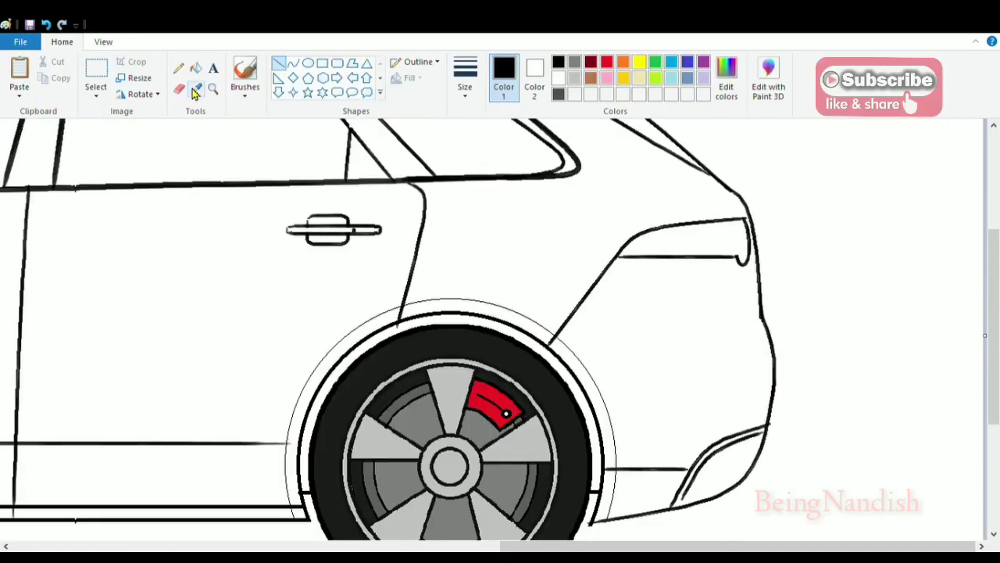
click(179, 88)
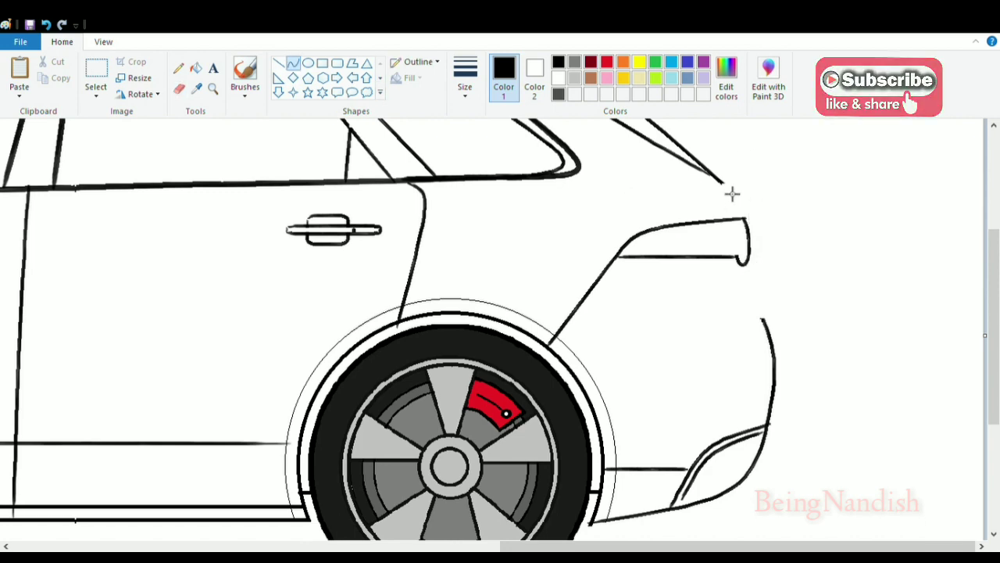
mouse_move(728, 189)
mouse_down()
mouse_move(764, 319)
mouse_move(761, 196)
mouse_move(777, 302)
mouse_move(766, 234)
mouse_up()
scroll(898, 319, up, 3)
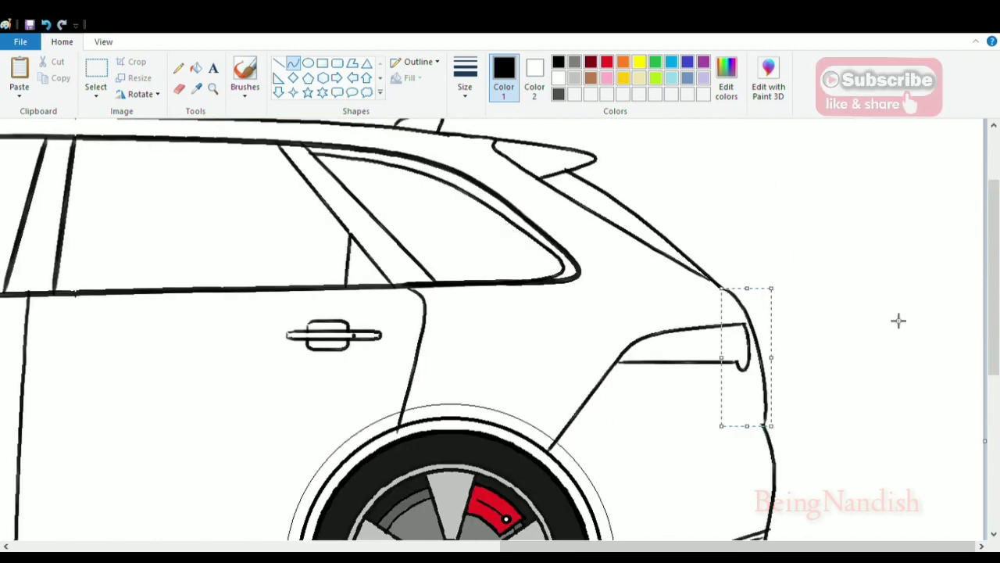
key(ctrl+z)
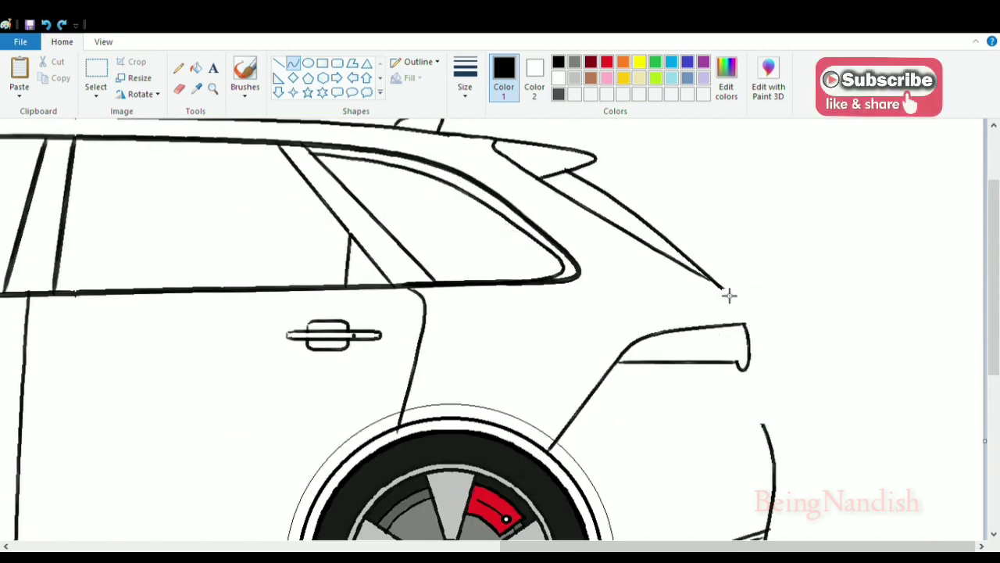
Step: Redraw the rear outline as a smooth curve from the sloping rear window's lower end down to the bumper
drag(725, 289, 772, 432)
mouse_move(764, 336)
mouse_down()
mouse_move(764, 308)
mouse_move(769, 332)
mouse_up()
click(826, 347)
Step: Draw a slanted line down the middle of the pillar between the rear door window and the rear quarter window
click(179, 89)
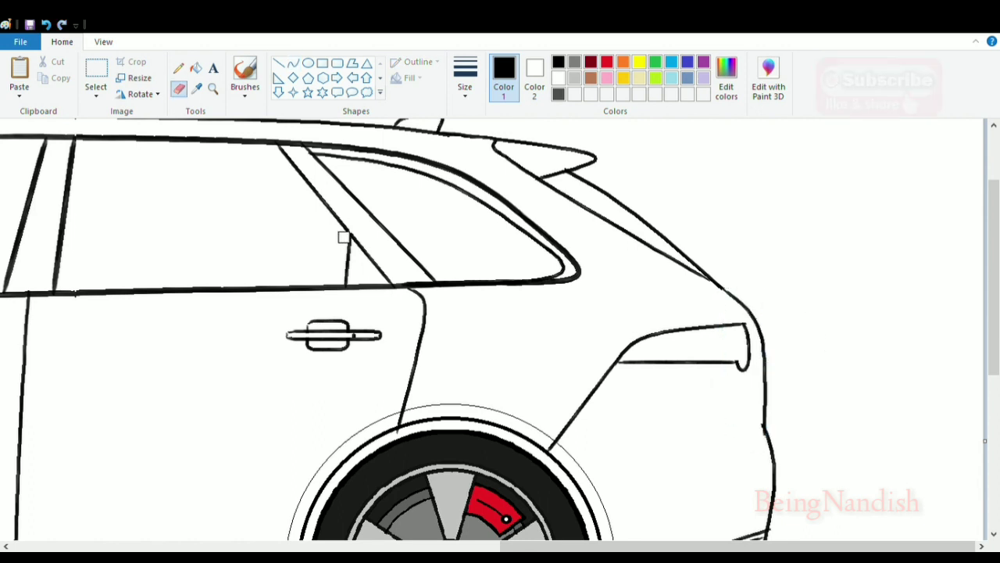
click(279, 63)
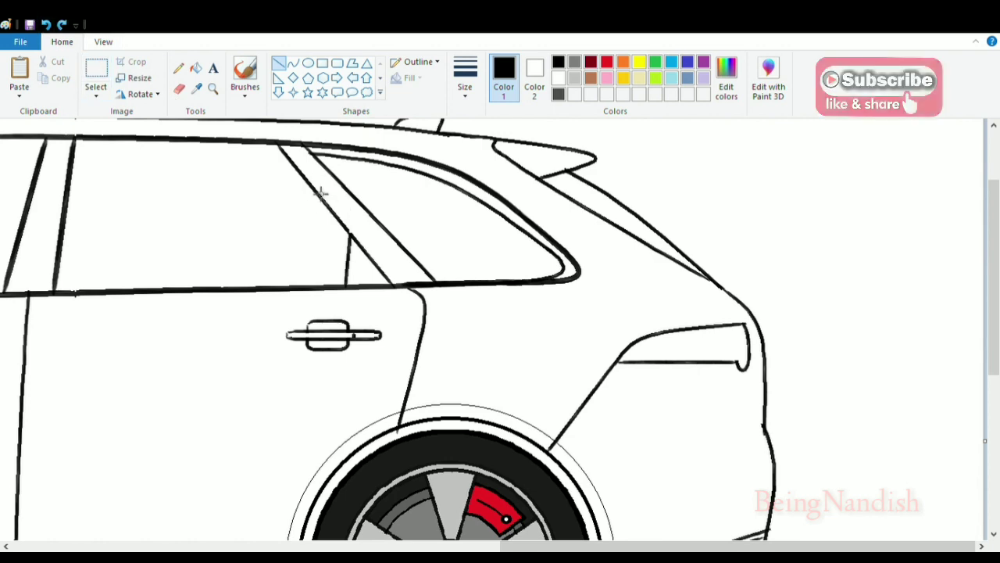
drag(291, 147, 405, 278)
Step: Draw a slanted line down the middle of the pillar between the front and rear door windows
scroll(500, 313, up, 2)
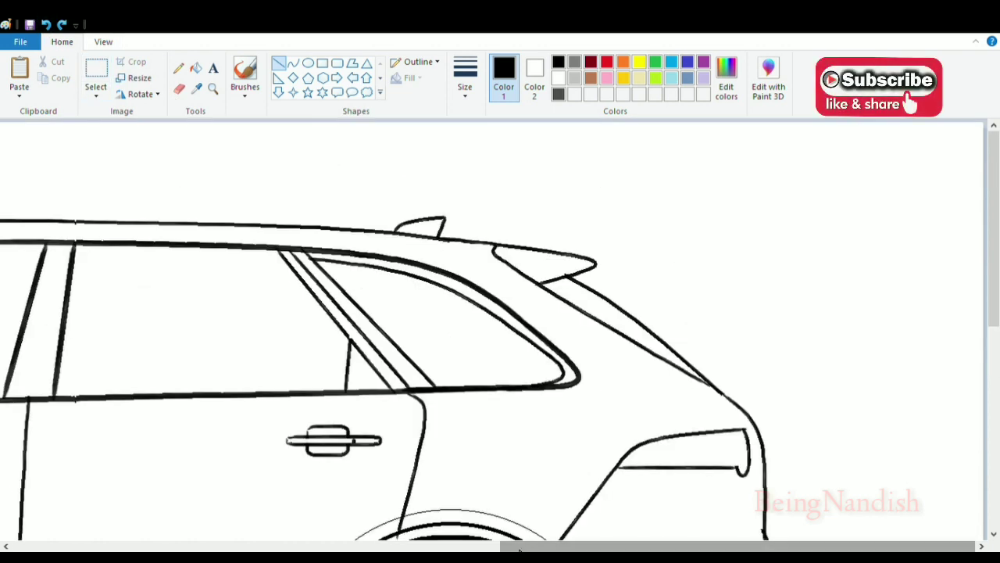
scroll(565, 186, down, 2)
scroll(565, 186, left, 10)
drag(548, 138, 518, 293)
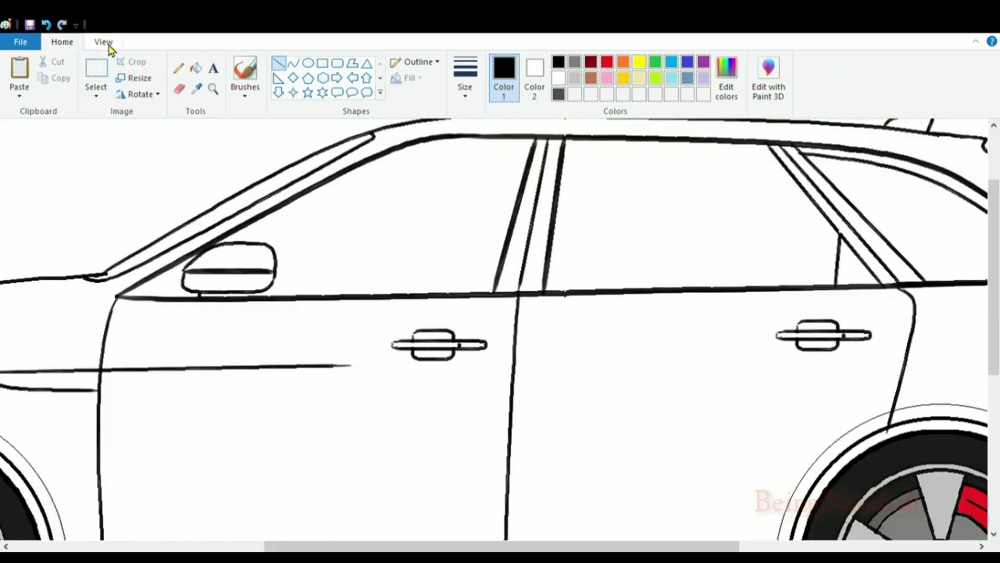